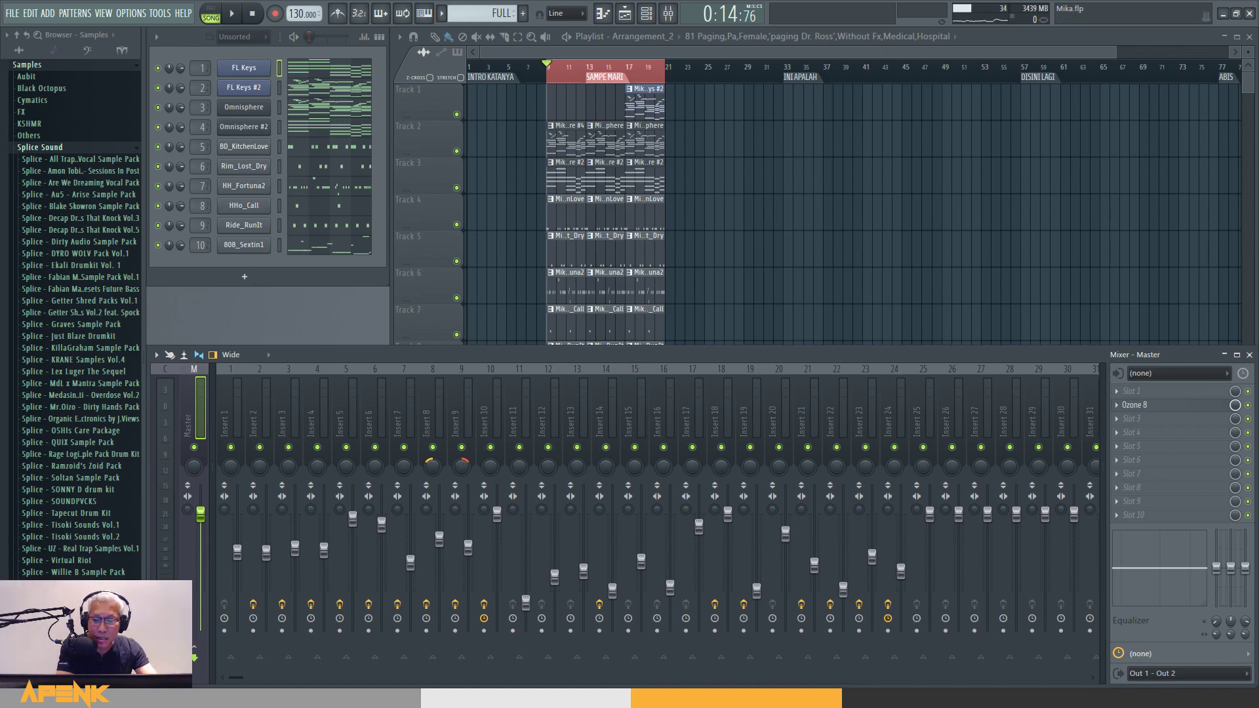
# Step: Switch to the browser, play part of the Channel Remixer preview video in the Facebook group, and return to FL Studio
pyautogui.hotkey('alt', 'Tab')
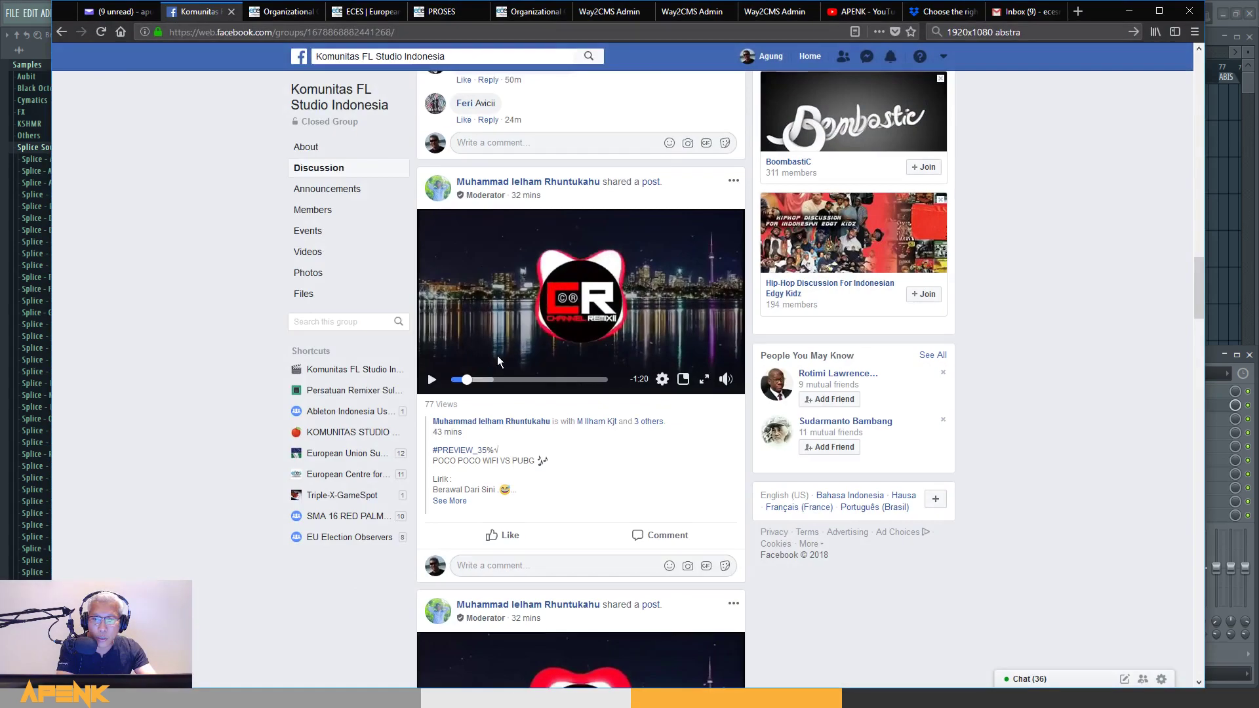
pyautogui.click(431, 380)
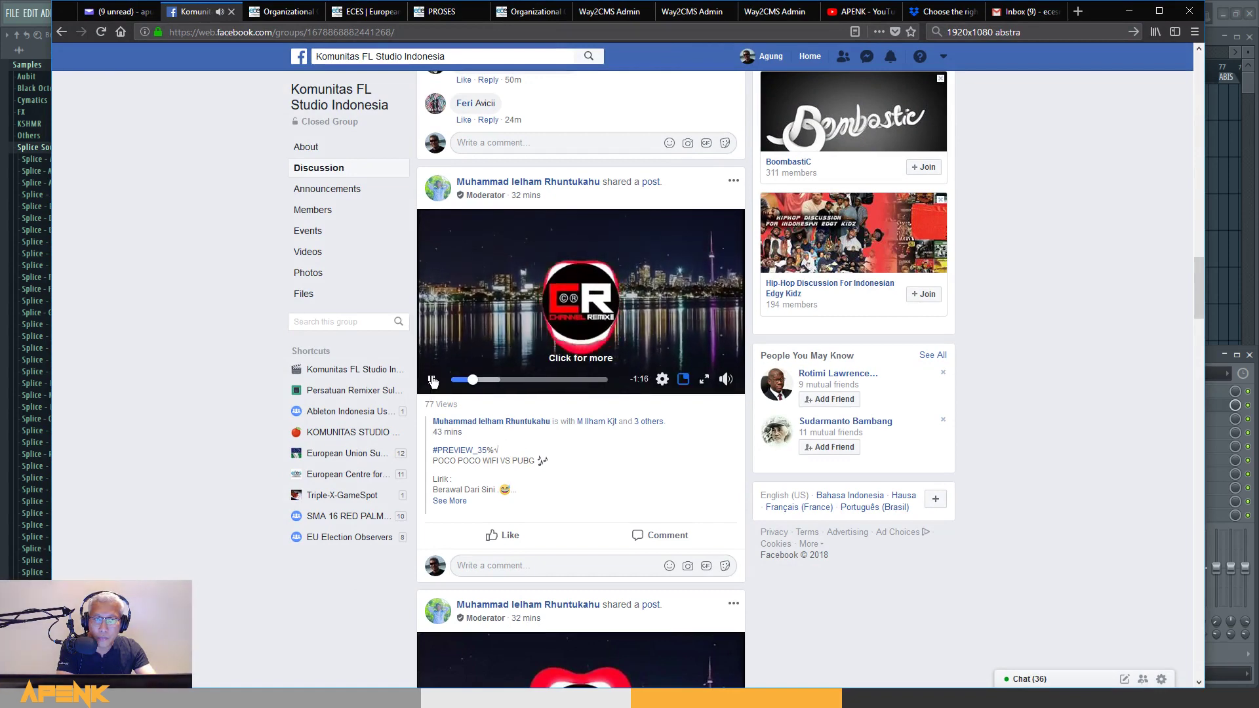
pyautogui.click(432, 380)
pyautogui.click(1128, 11)
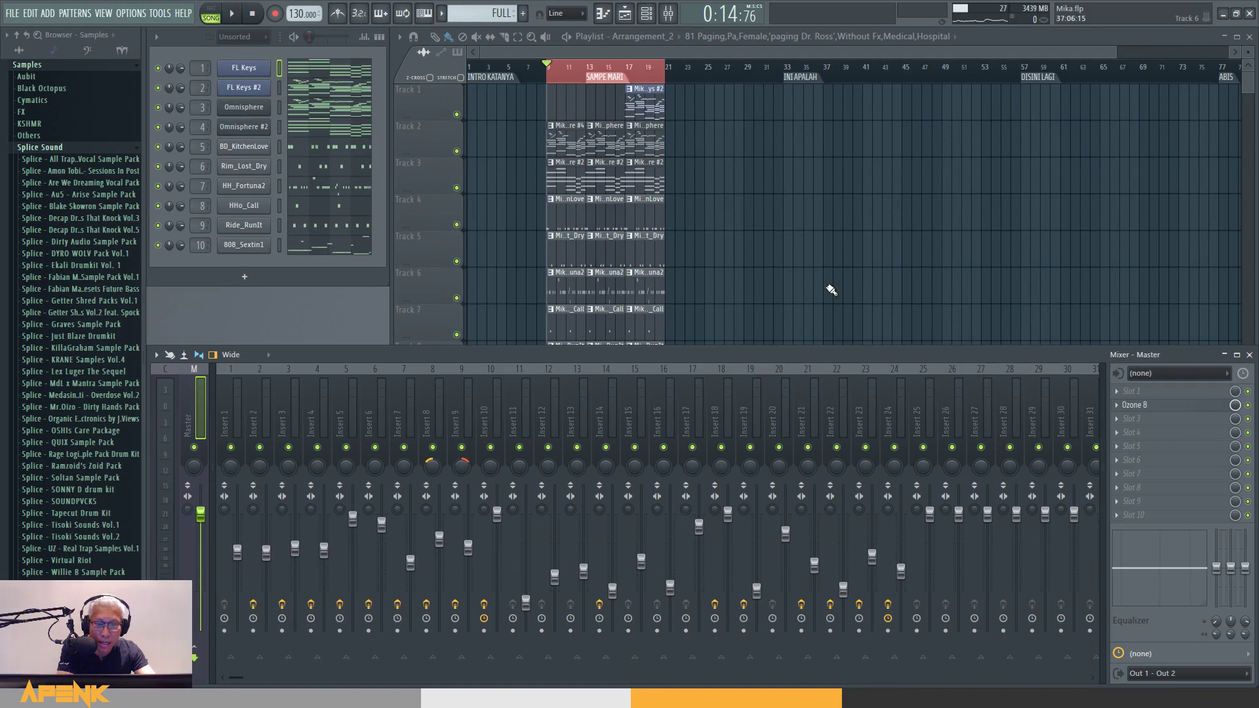
# Step: Listen briefly to the marked section of the song with the Master mixer track in view
pyautogui.click(1116, 433)
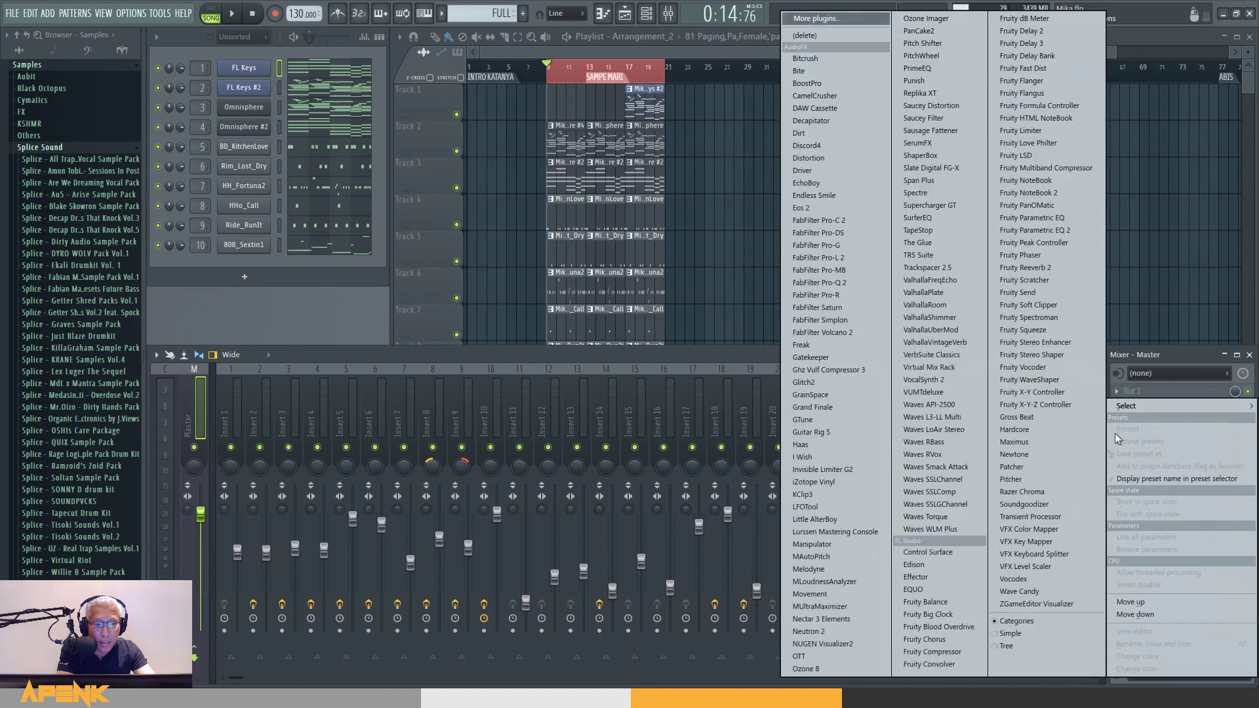
pyautogui.click(1114, 433)
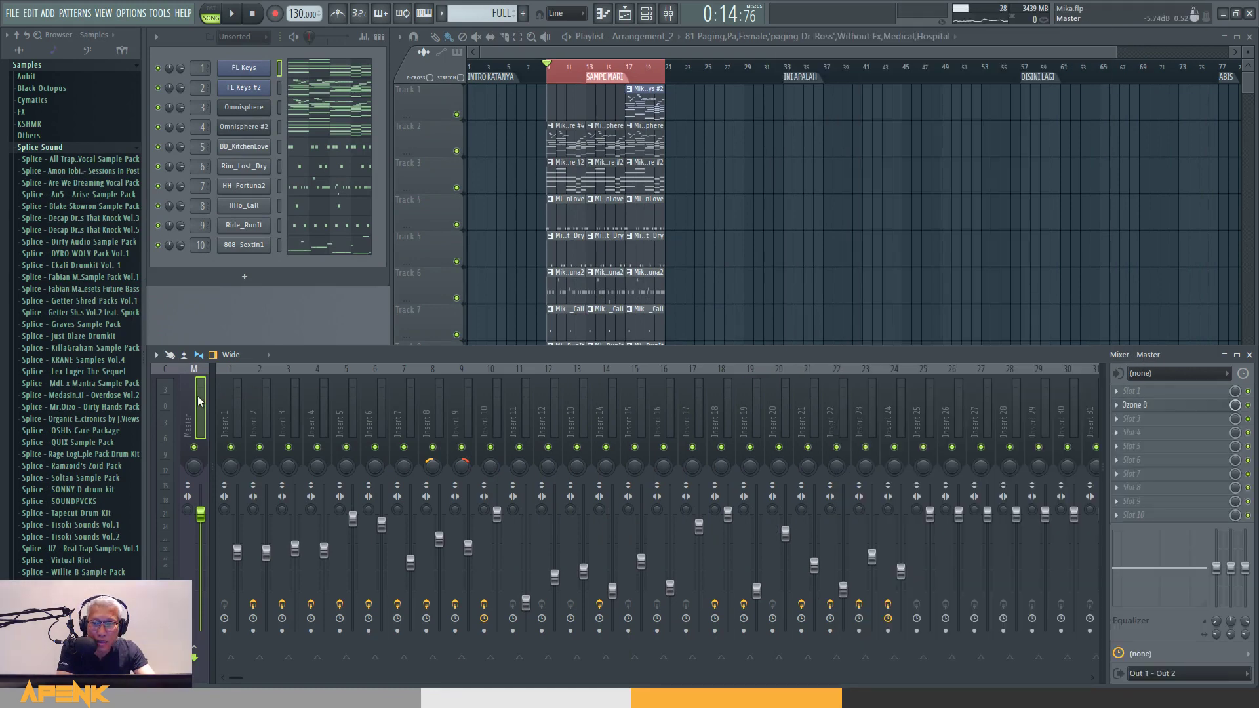
pyautogui.press('space')
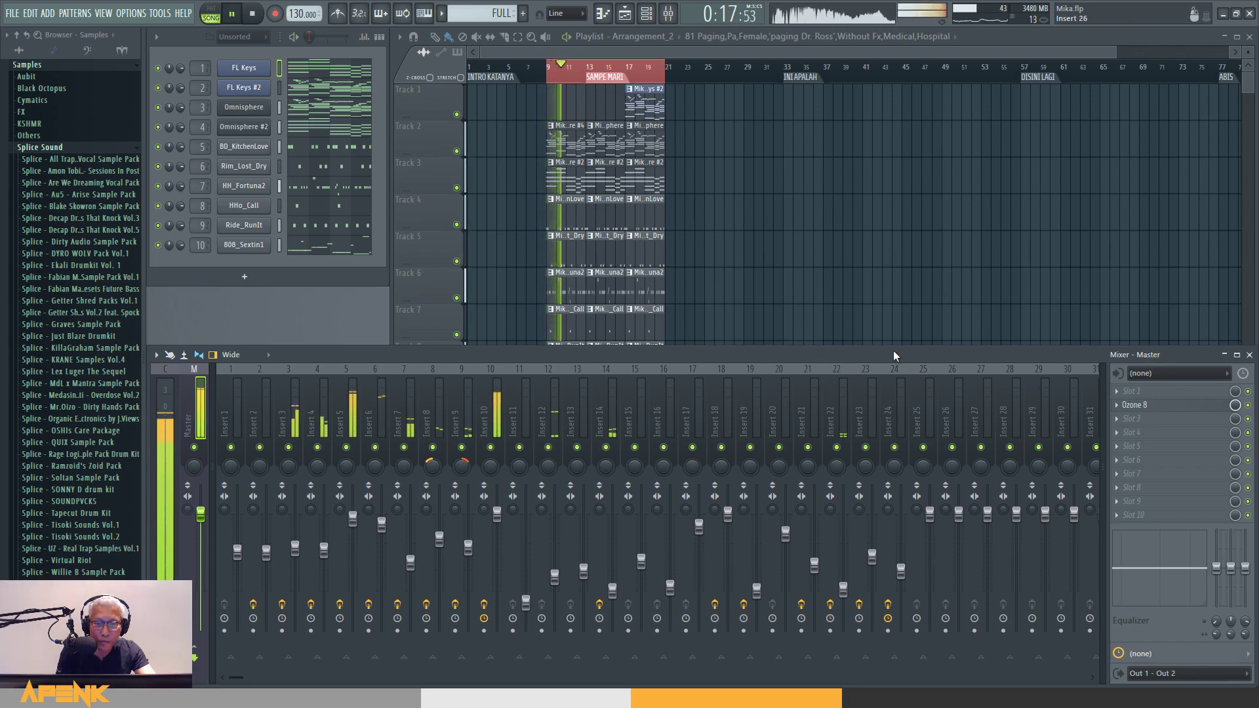
pyautogui.press('space')
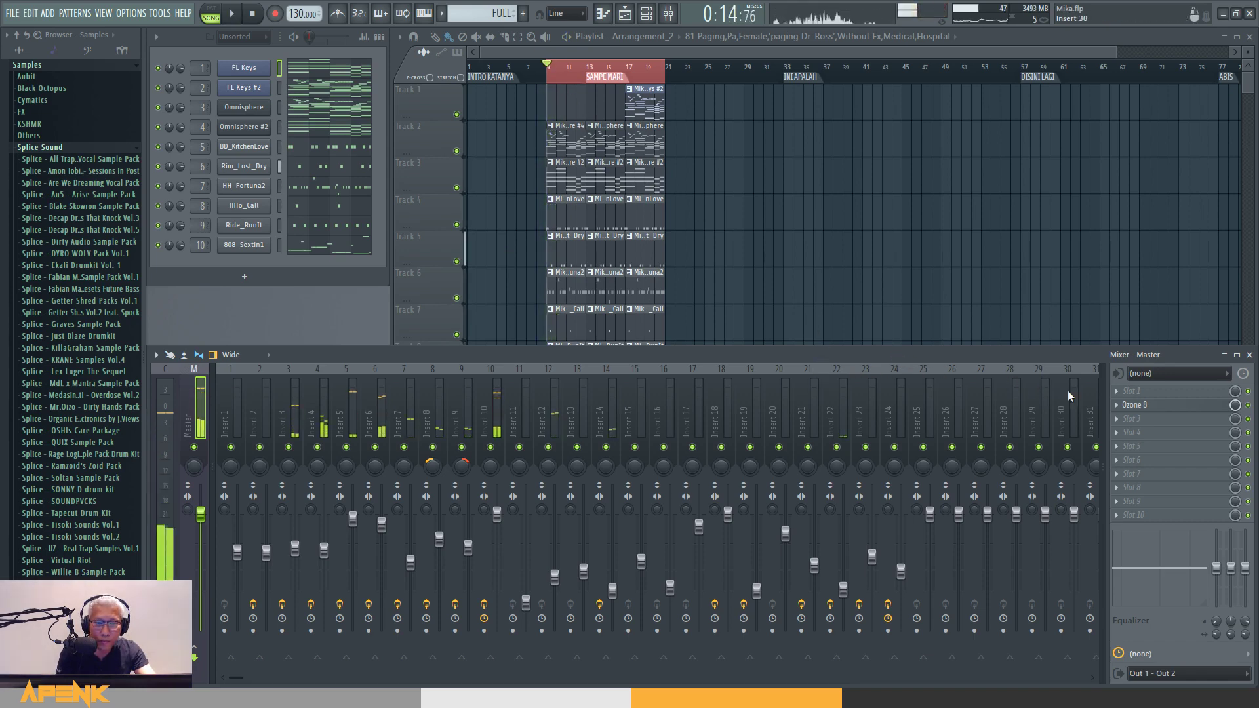
# Step: Load ZGameEditor Visualizer into the Master track's third effect slot and place its preview window beside the plugin window
pyautogui.click(1123, 423)
pyautogui.moveTo(1125, 407)
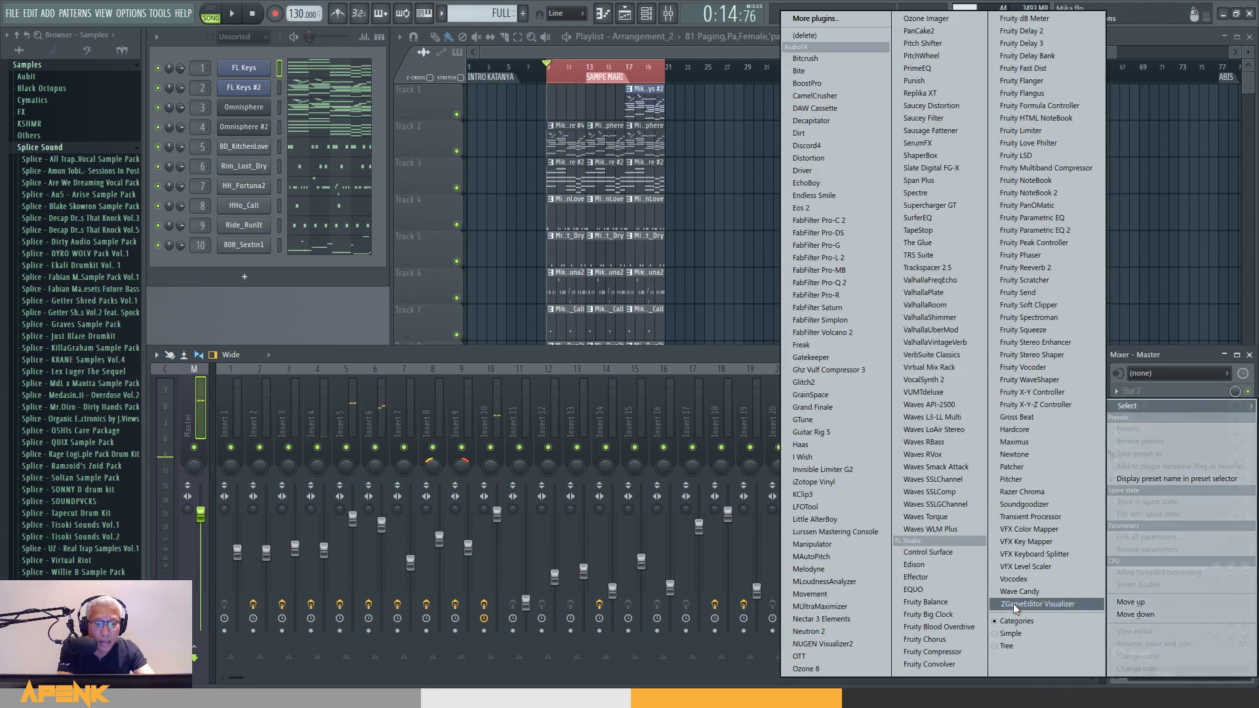
pyautogui.click(1046, 604)
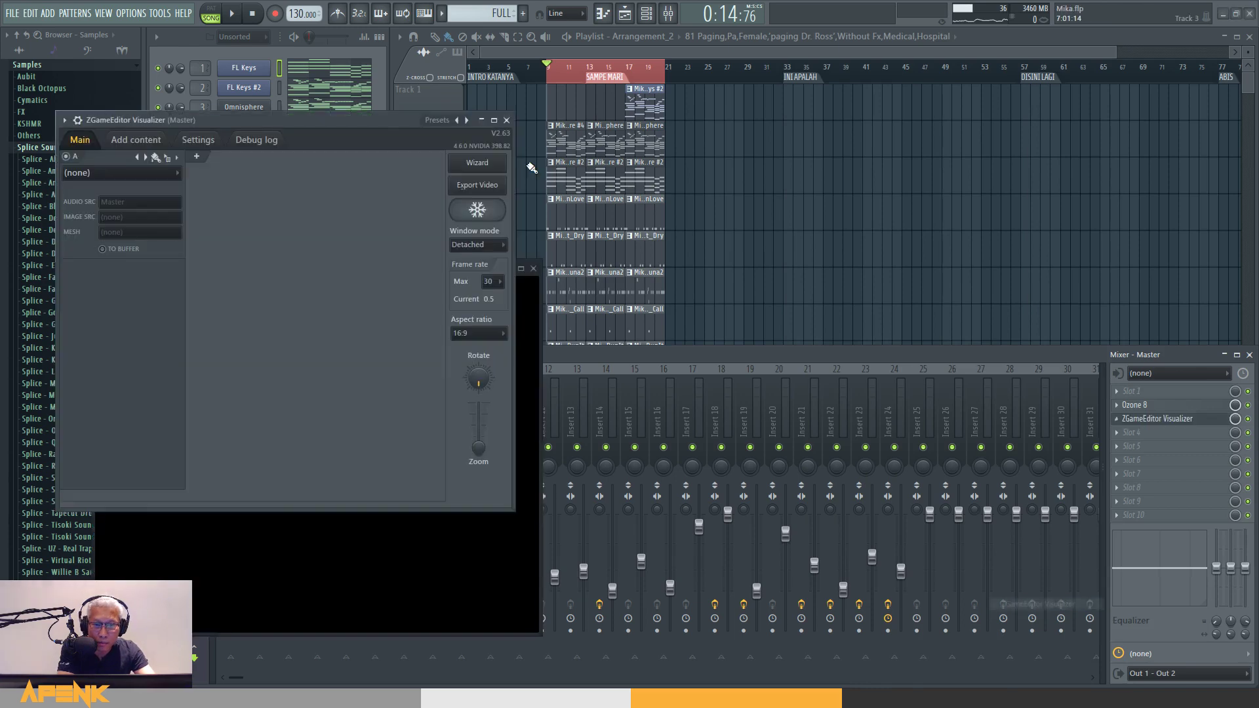
pyautogui.click(356, 518)
pyautogui.moveTo(387, 268); pyautogui.dragTo(1052, 124)
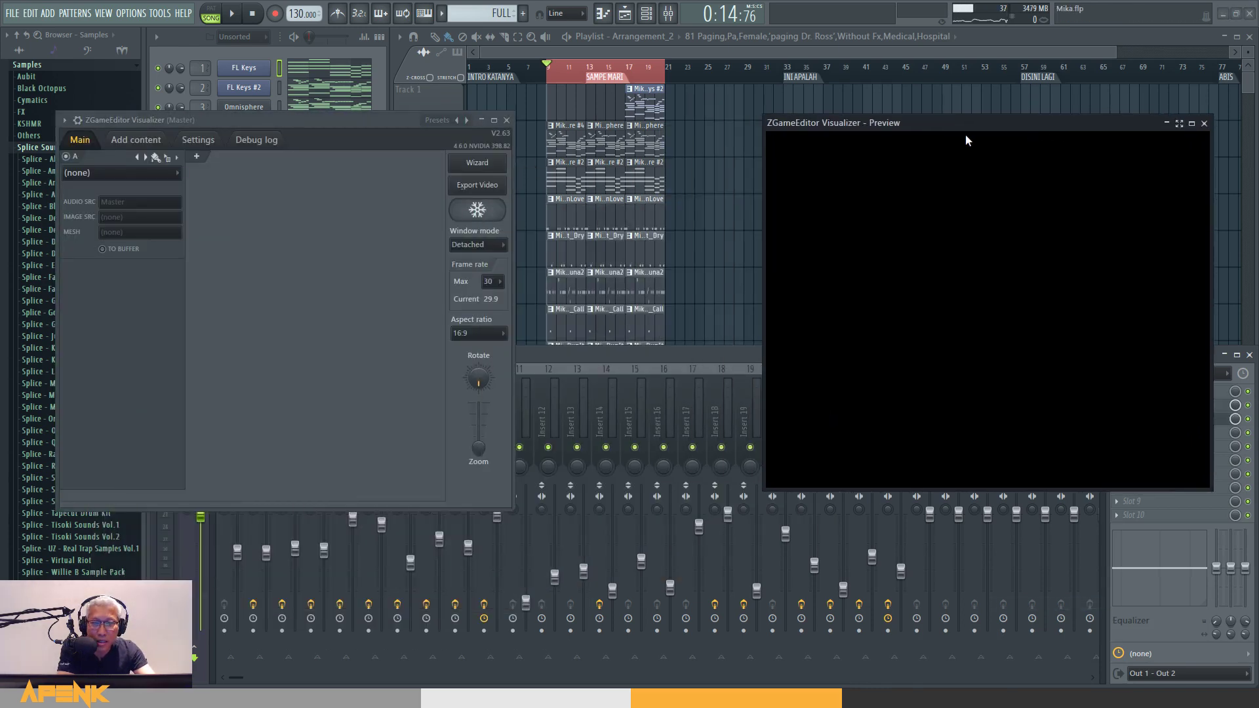
pyautogui.moveTo(298, 121); pyautogui.dragTo(324, 118)
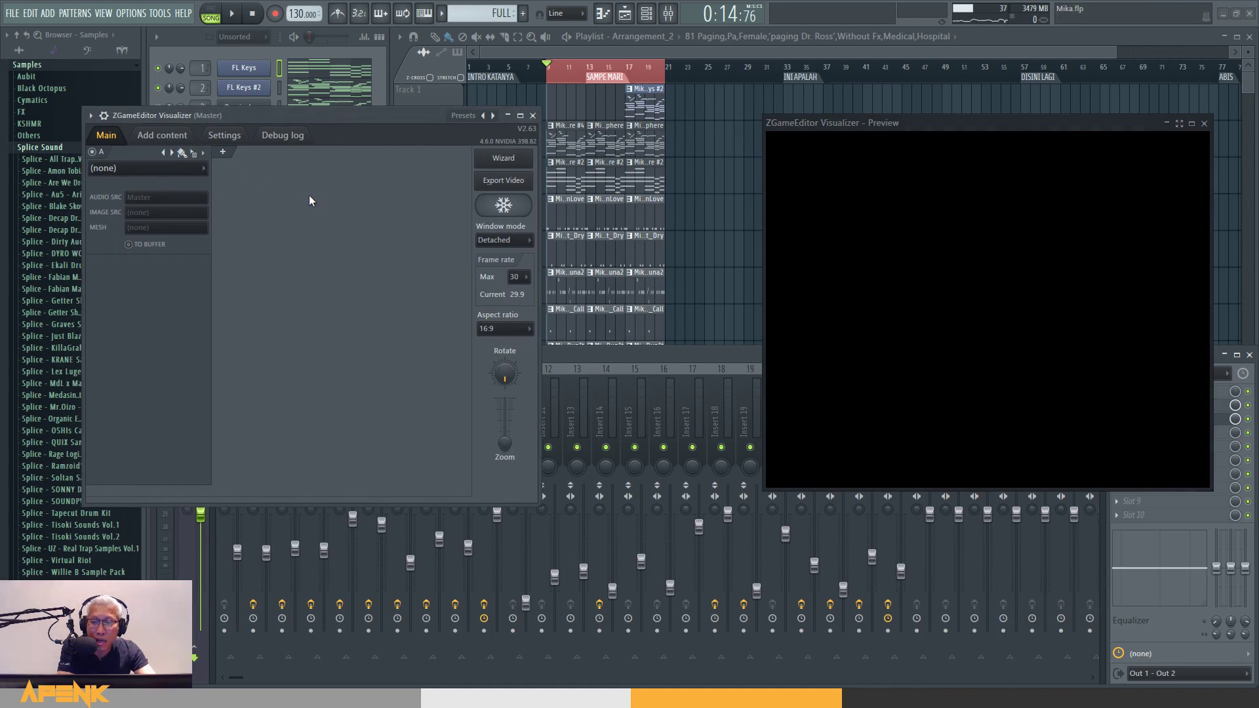
# Step: Add the pictures 1345.jpg and testpic.png from D:\Pictures\Personal to the visualizer's image content
pyautogui.click(162, 136)
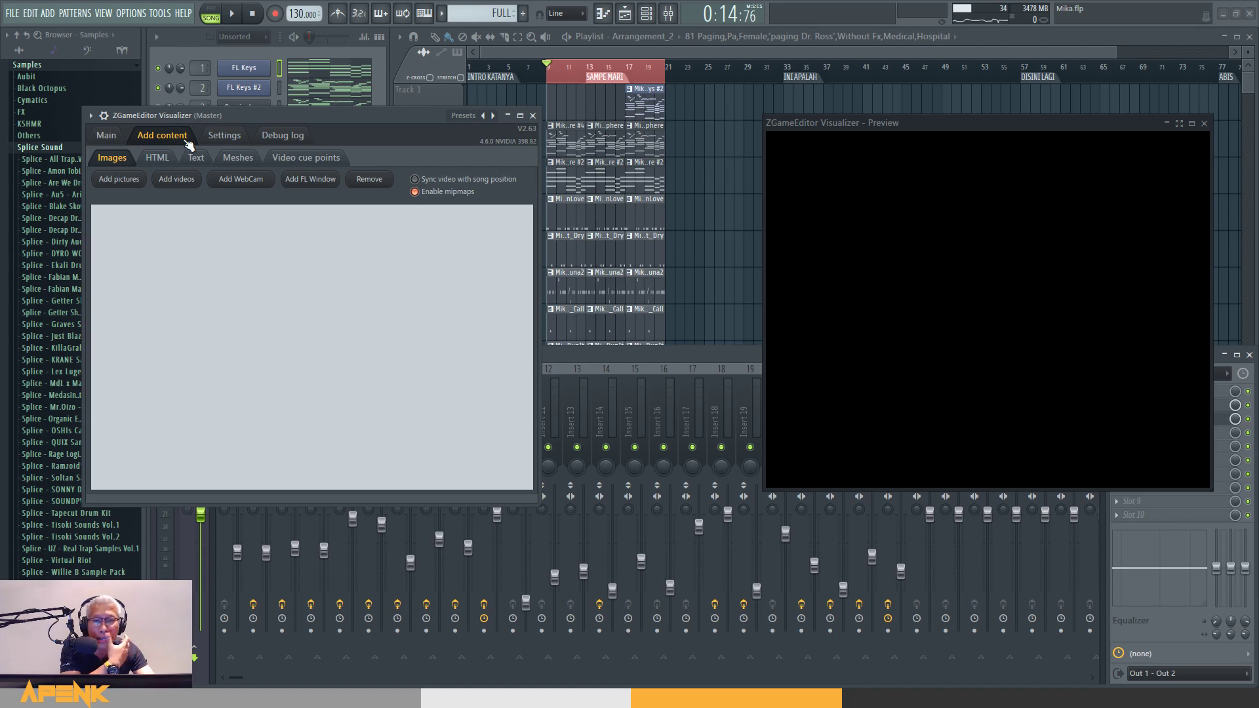
pyautogui.click(132, 186)
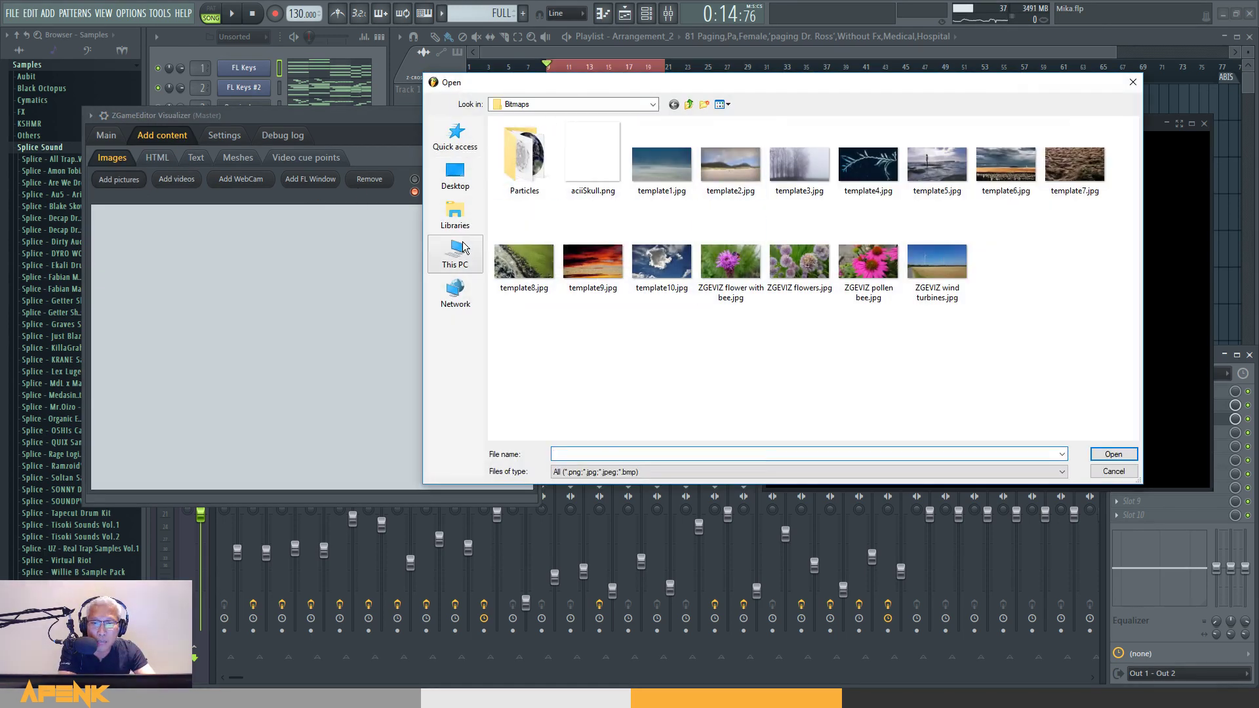
pyautogui.click(459, 249)
pyautogui.doubleClick(708, 238)
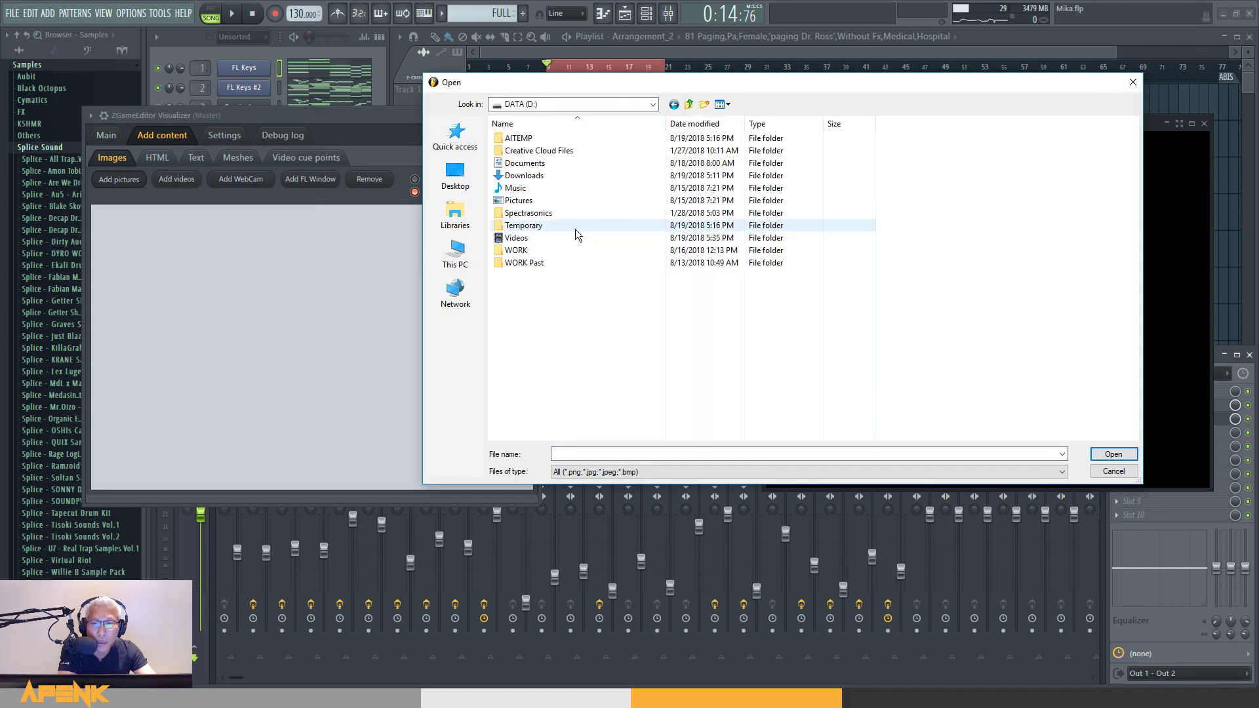
pyautogui.doubleClick(519, 200)
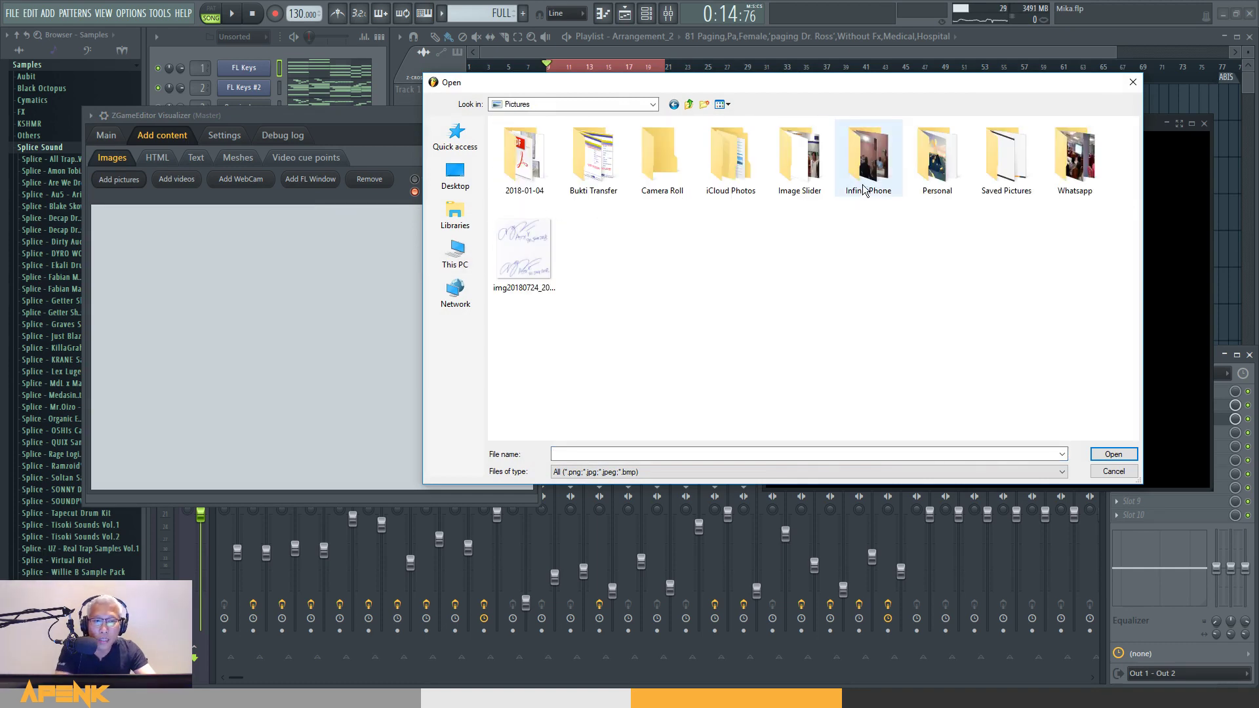
pyautogui.doubleClick(918, 178)
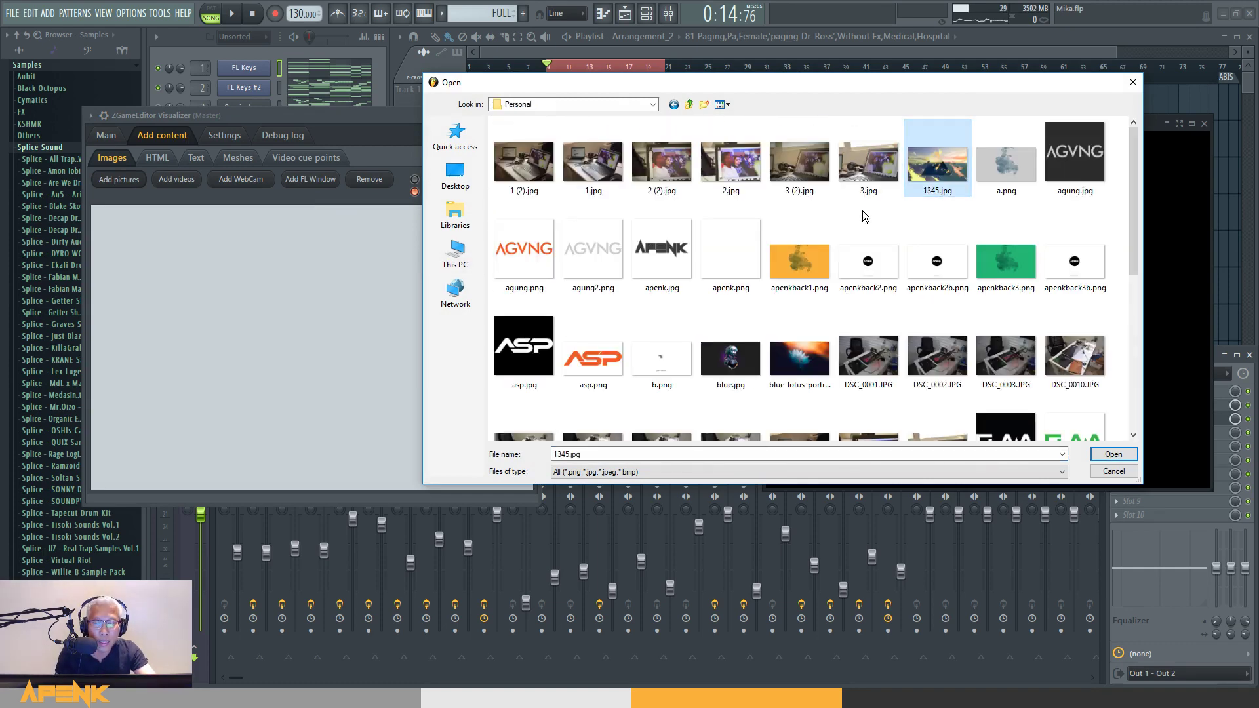
pyautogui.scroll(-5, 864, 216)
pyautogui.keyDown('ctrl'); pyautogui.click(799, 305); pyautogui.keyUp('ctrl')
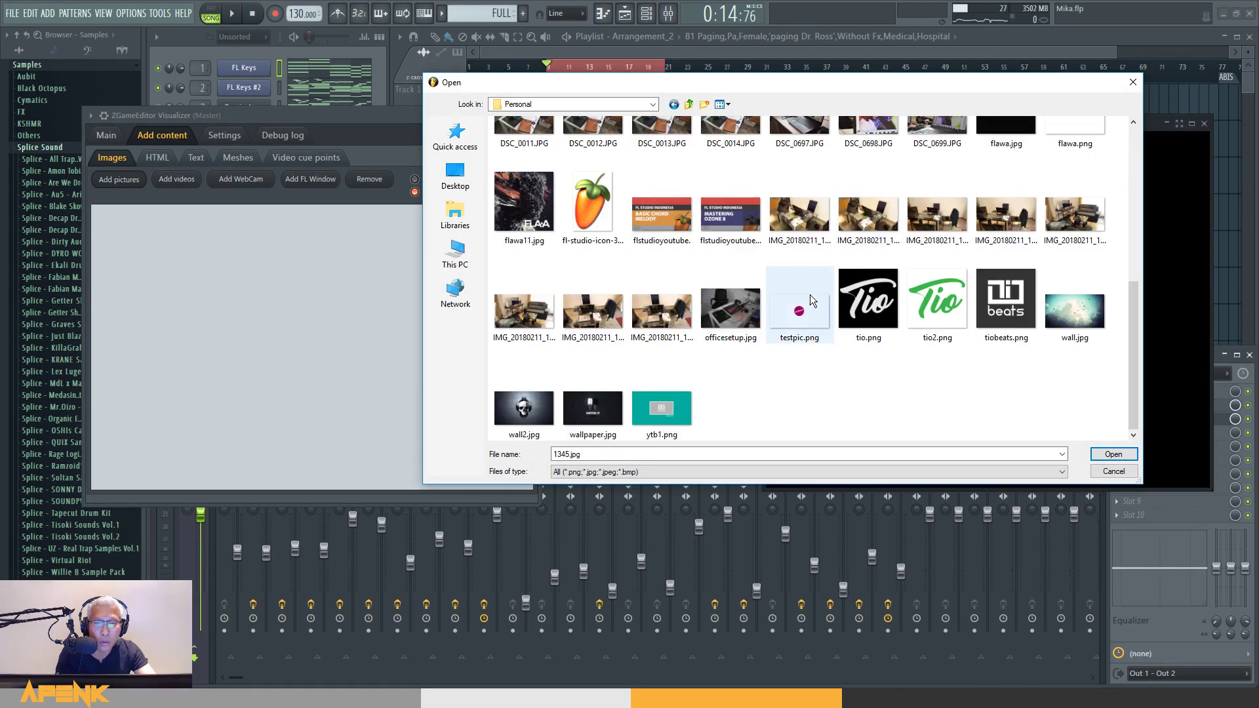
pyautogui.click(1114, 455)
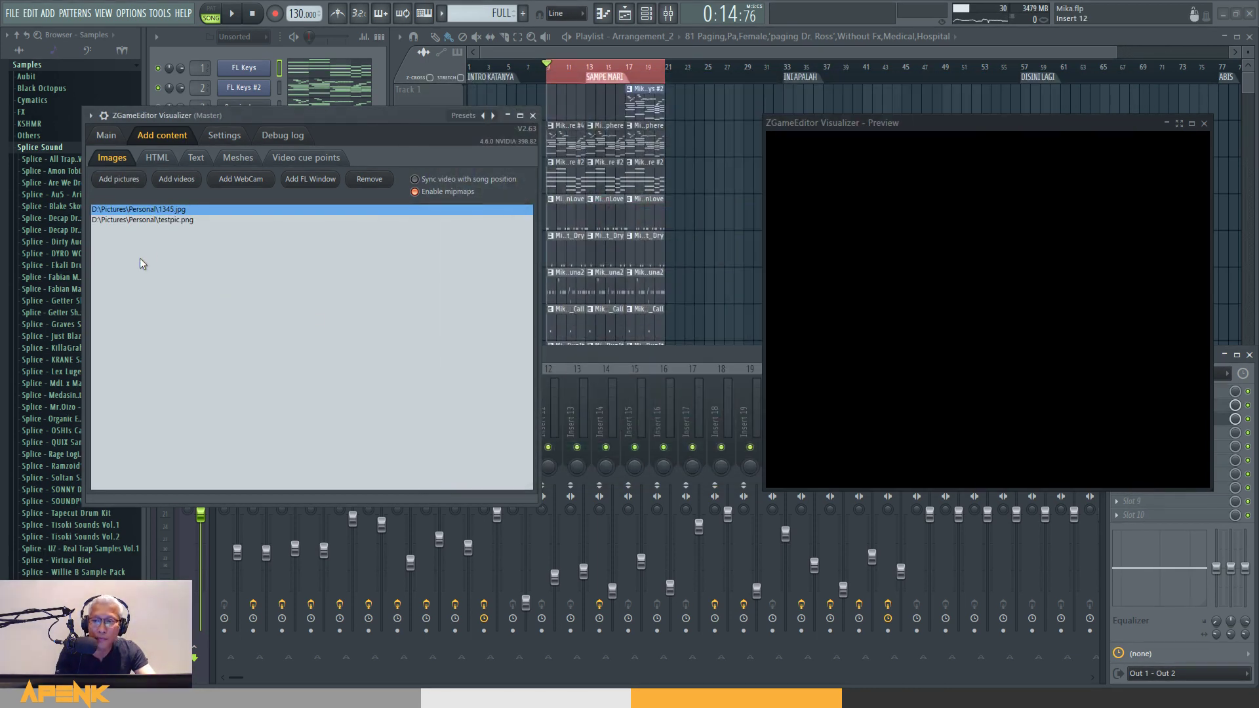
# Step: Set layer A to the Image effect with 1345.jpg as its image source, and widen the preview window
pyautogui.click(107, 136)
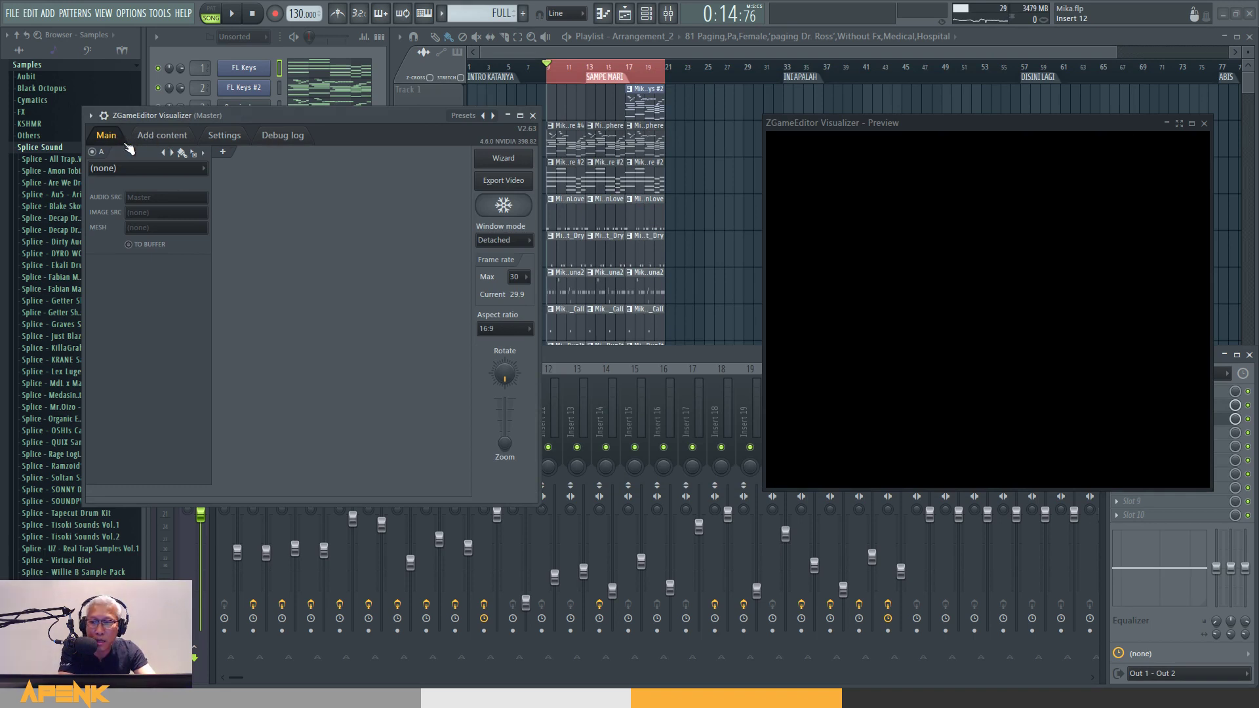
pyautogui.click(164, 169)
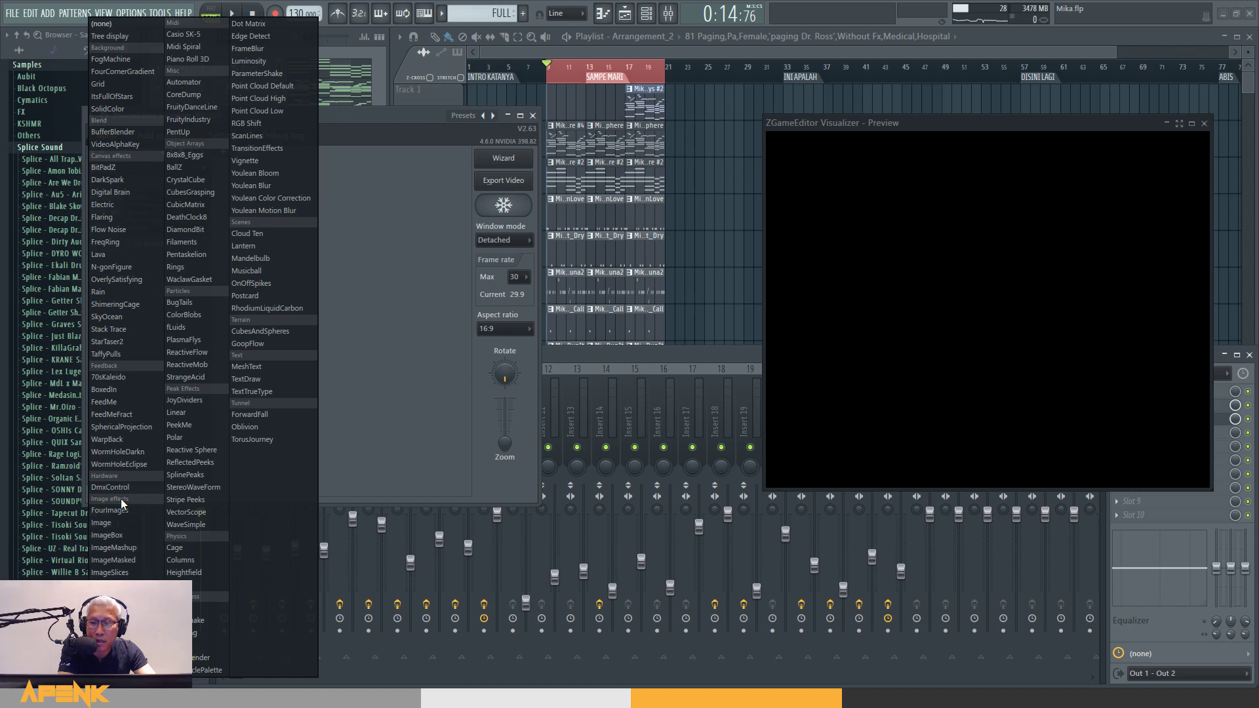
pyautogui.click(120, 522)
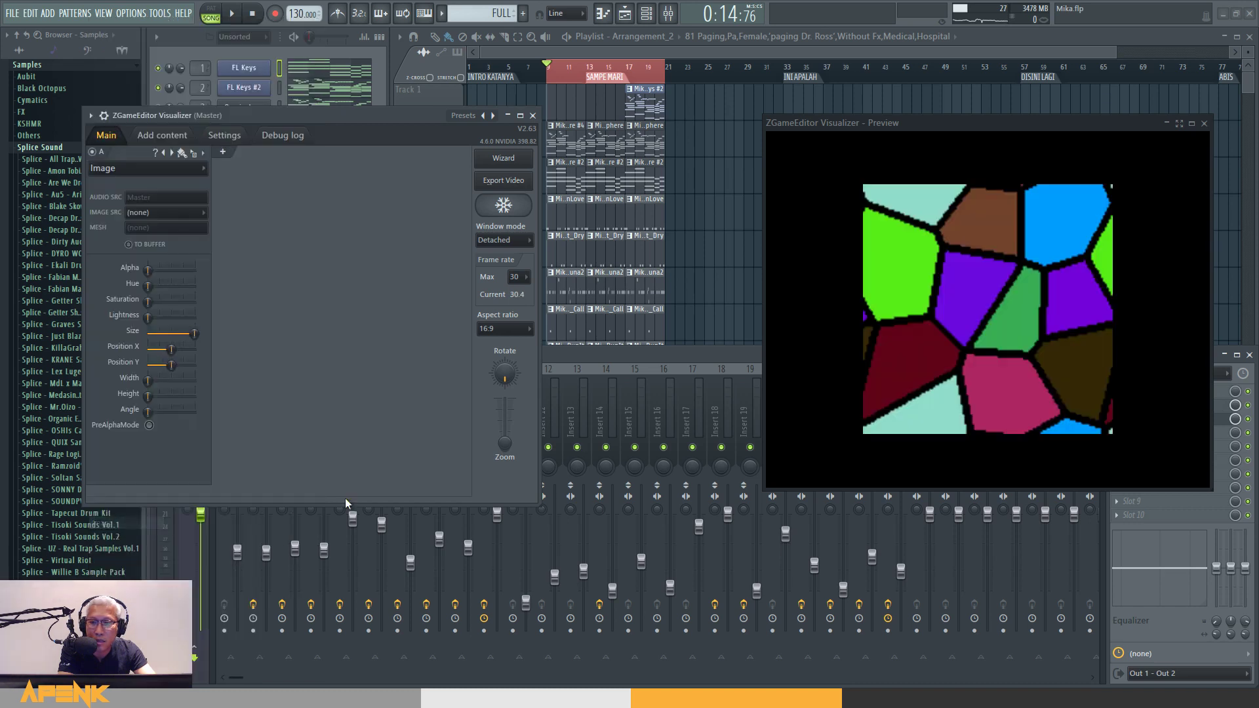
pyautogui.click(150, 213)
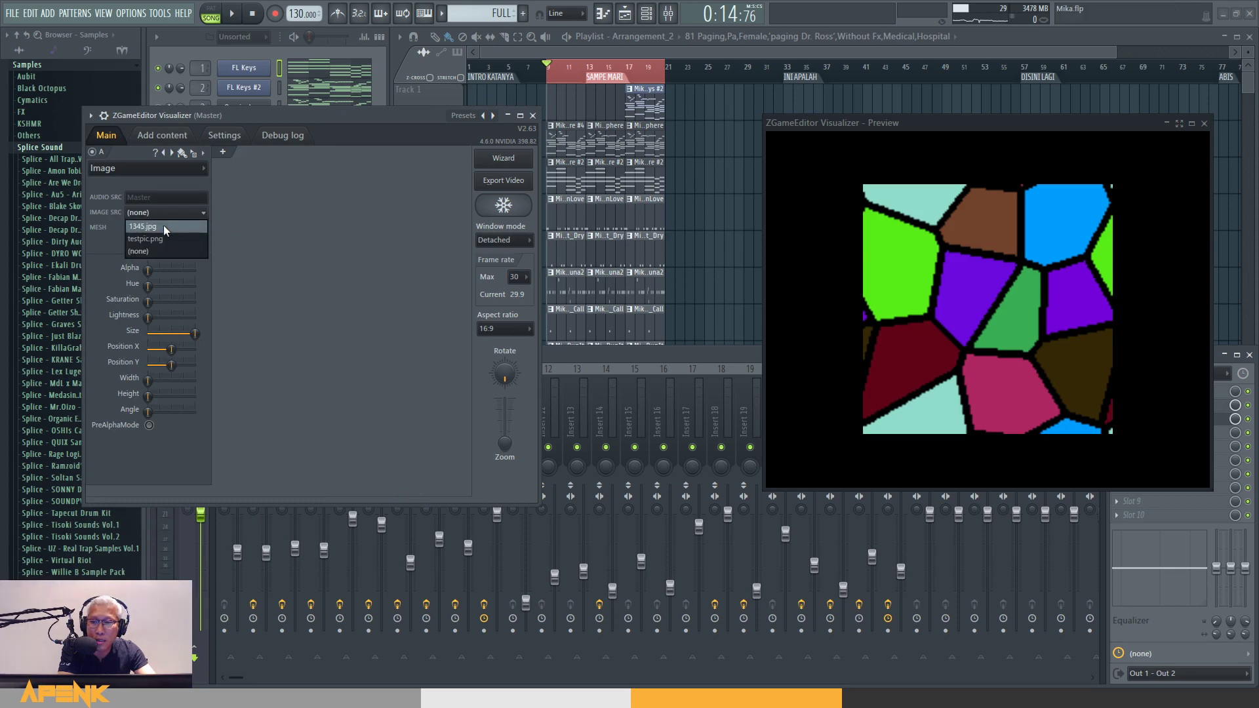
pyautogui.click(163, 226)
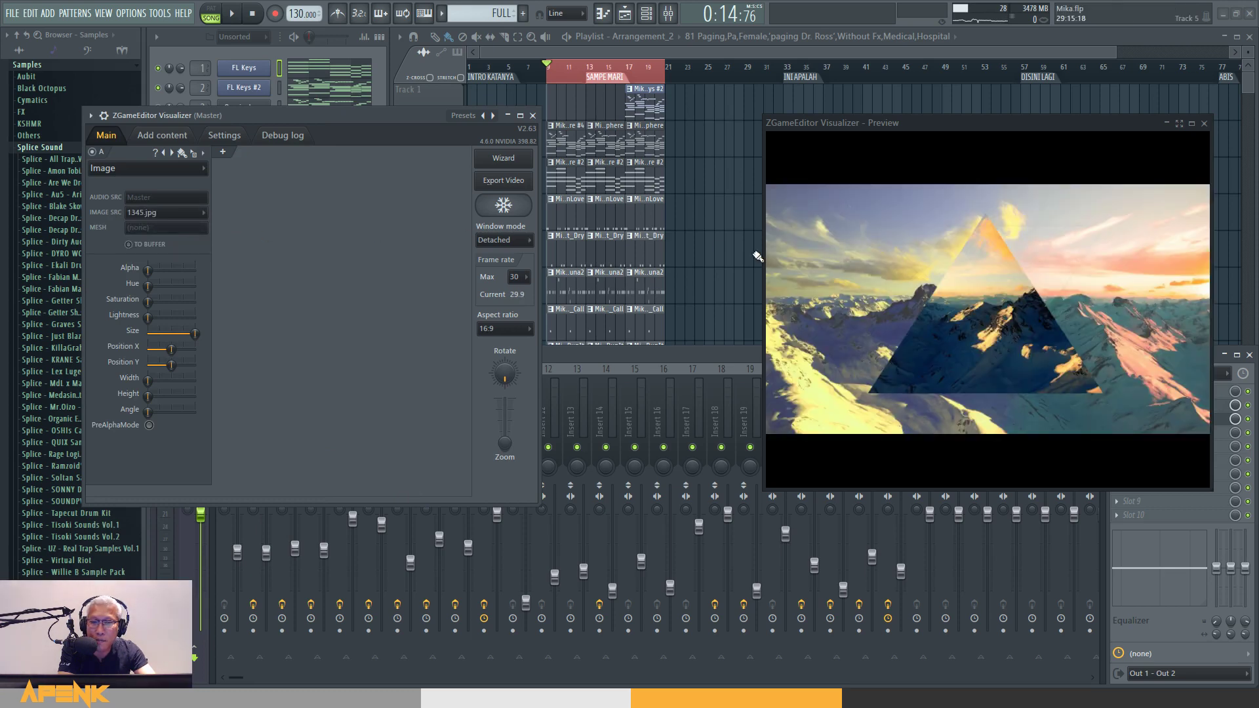
pyautogui.moveTo(754, 257); pyautogui.dragTo(584, 258)
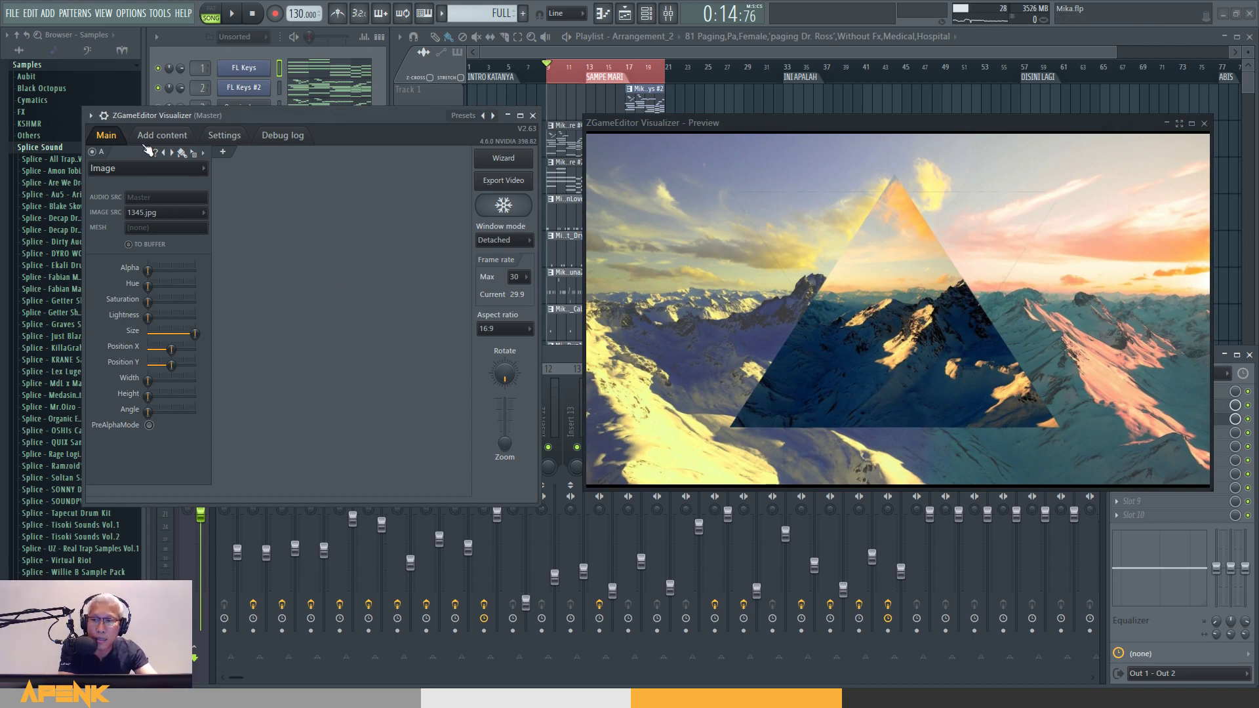
# Step: Add an Image effect as layer B with testpic.png as its source, and play the song briefly to check the preview
pyautogui.click(229, 156)
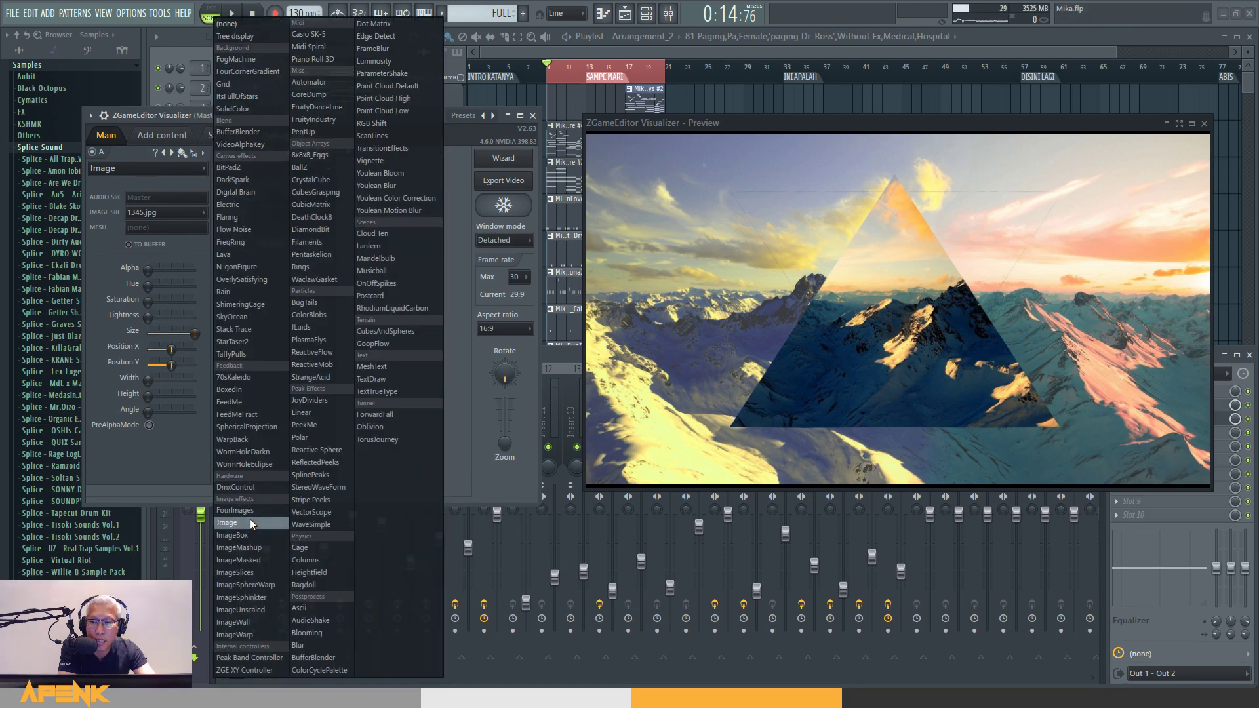
pyautogui.click(250, 518)
pyautogui.click(290, 208)
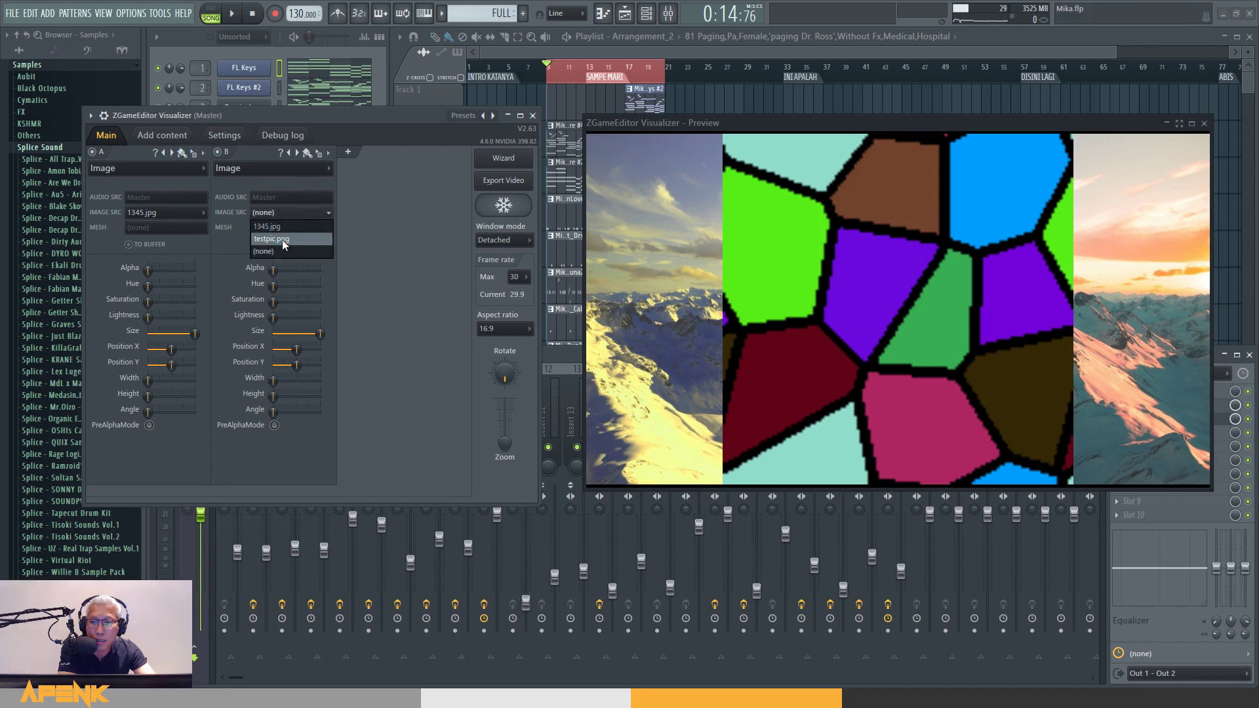
pyautogui.click(282, 240)
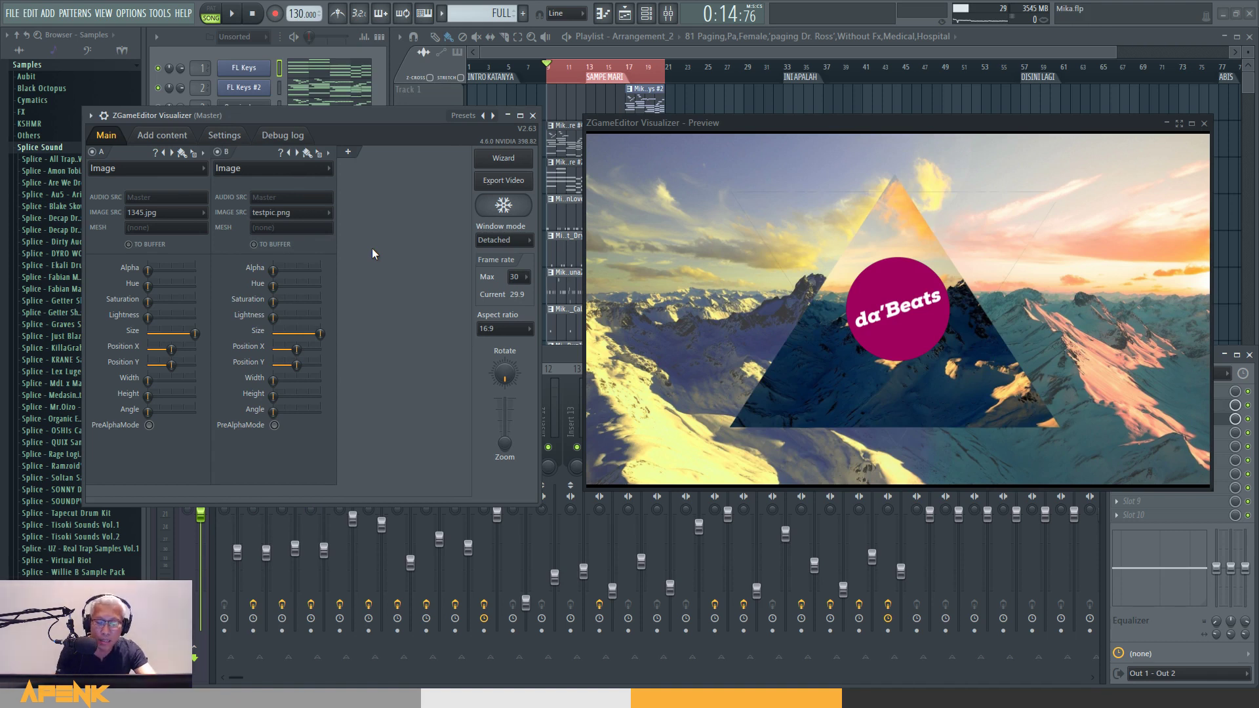
pyautogui.press('space')
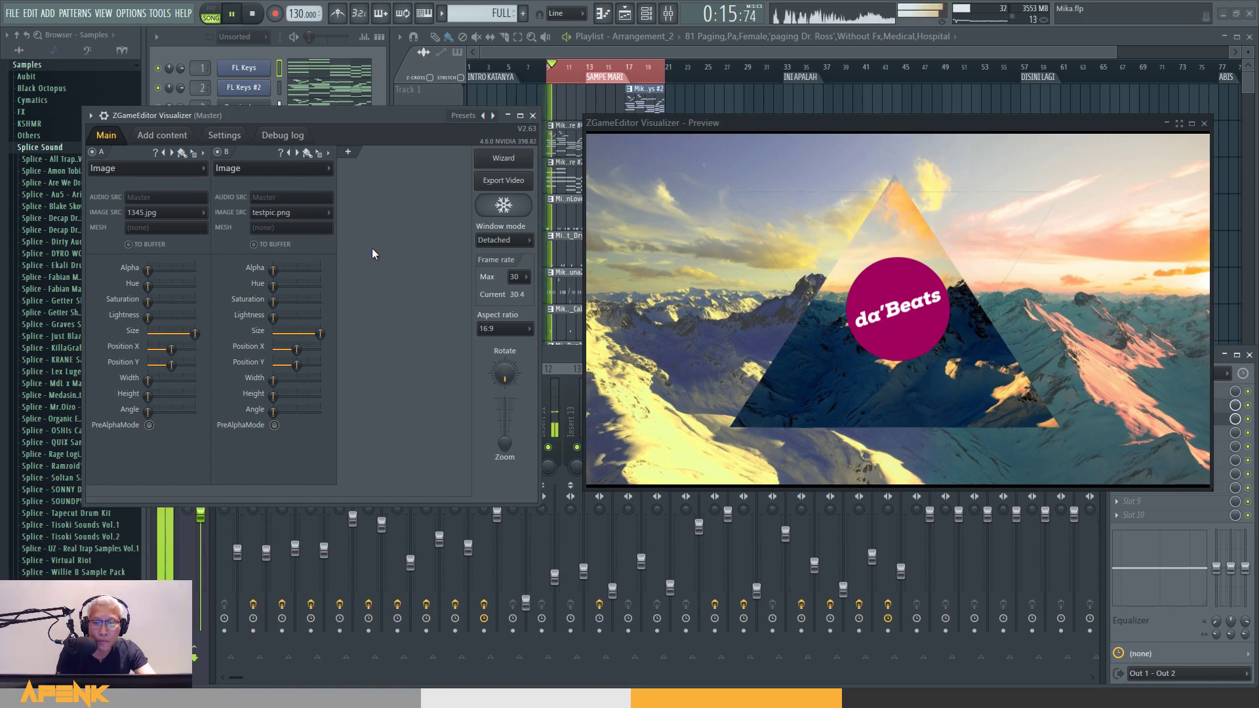
pyautogui.press('space')
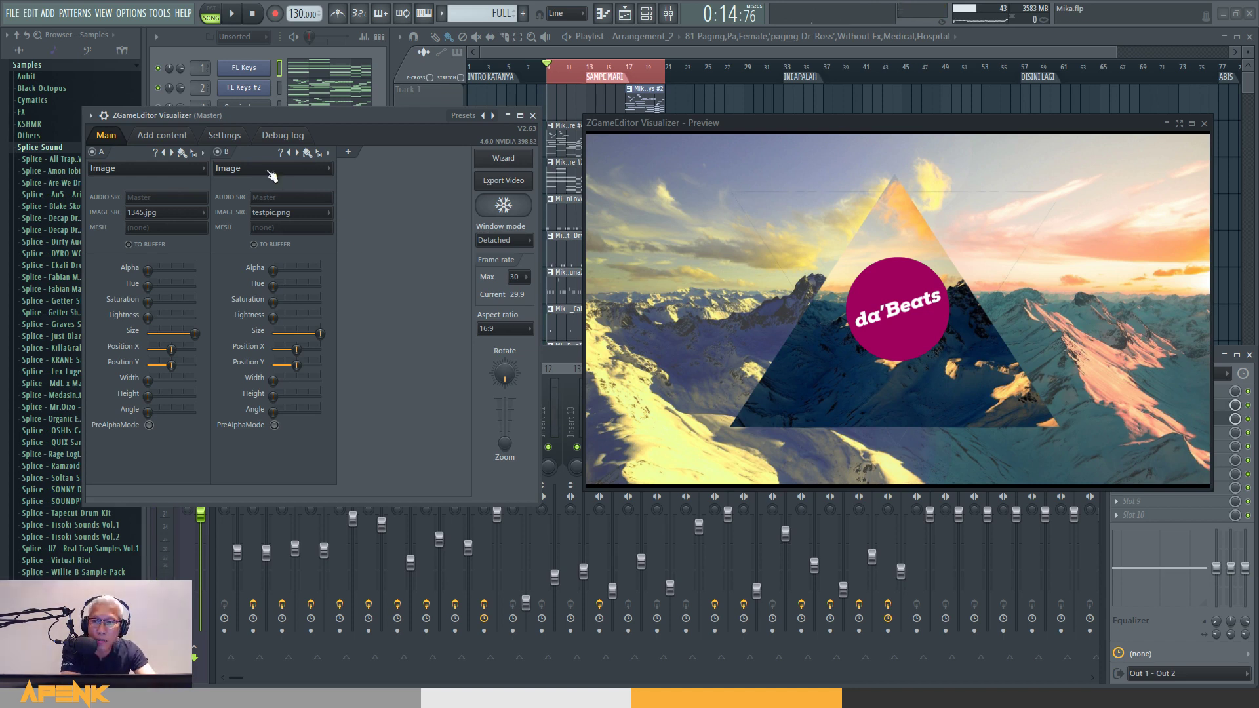
# Step: Add a third visualizer layer, C, using the Polar peak effect
pyautogui.click(353, 155)
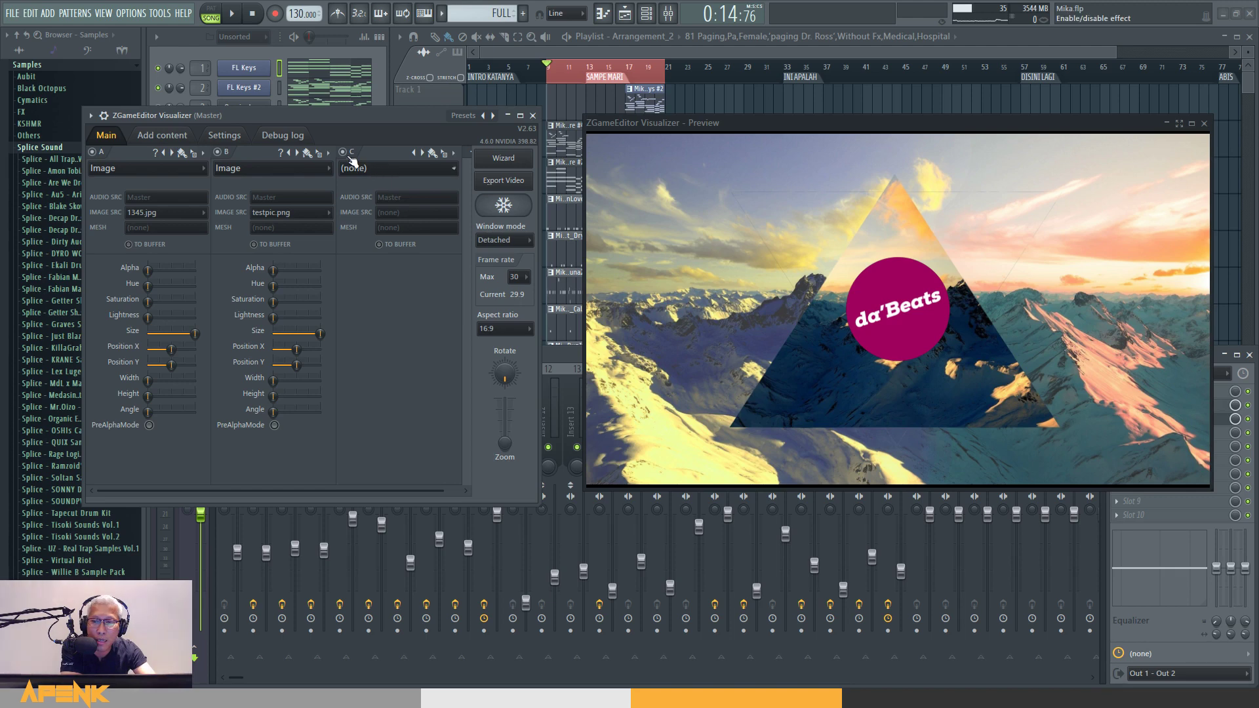
pyautogui.click(390, 168)
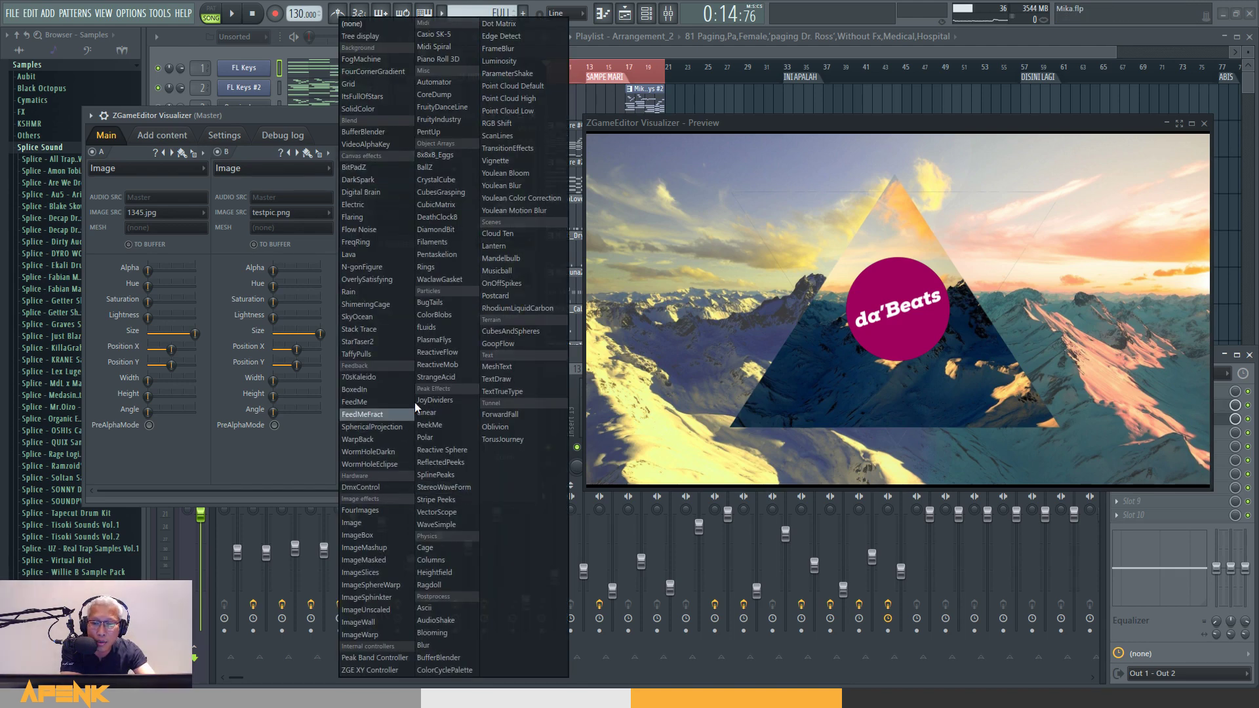
pyautogui.click(443, 438)
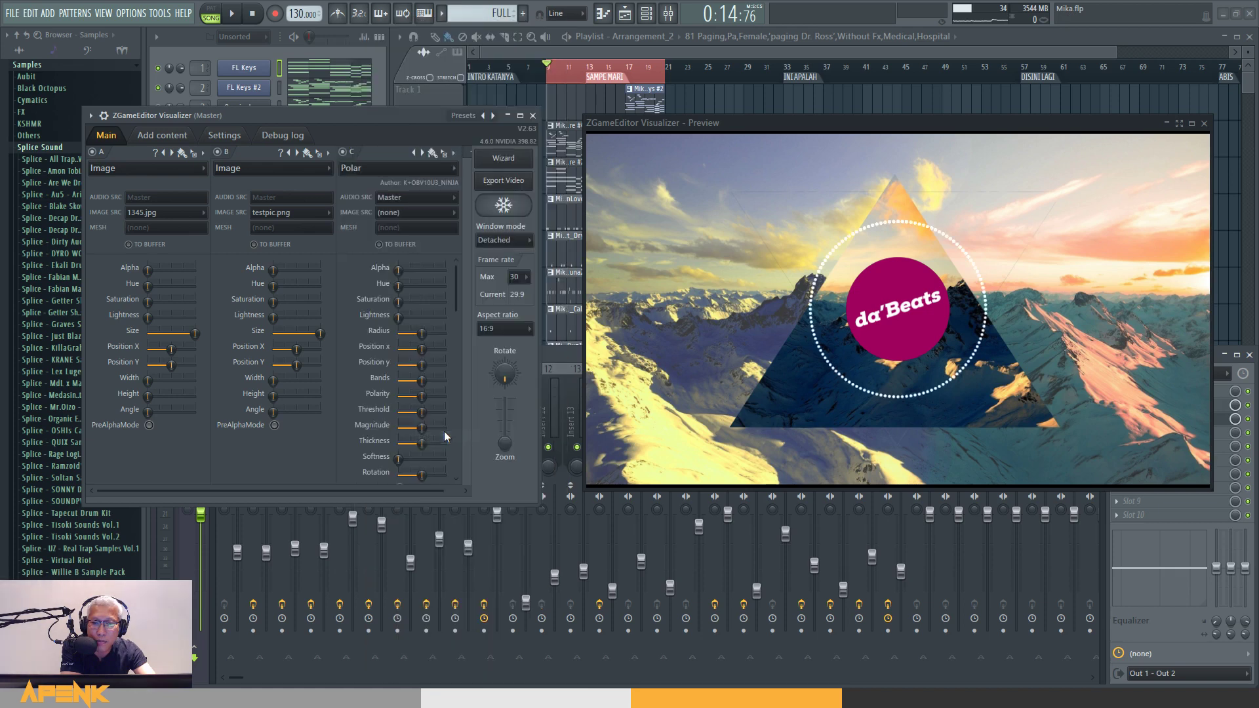
# Step: Widen the visualizer window on both sides and play the song to preview the Polar effect
pyautogui.moveTo(538, 463); pyautogui.dragTo(573, 458)
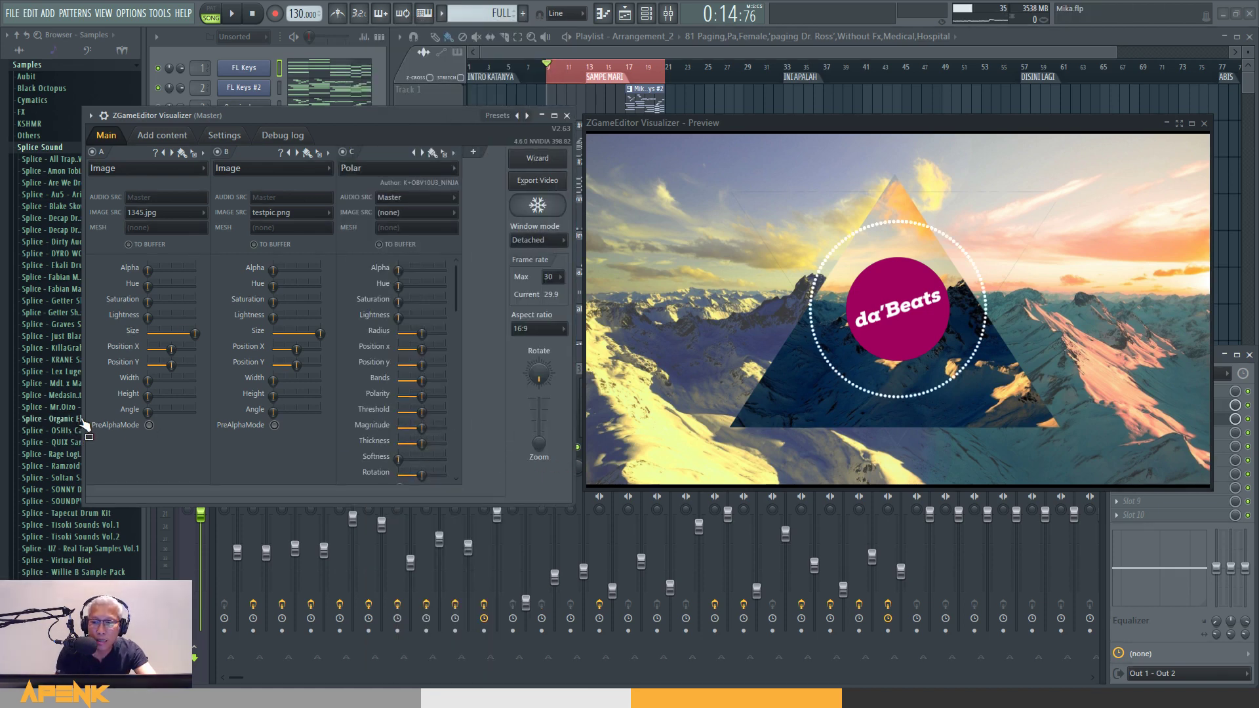
pyautogui.moveTo(83, 413); pyautogui.dragTo(9, 413)
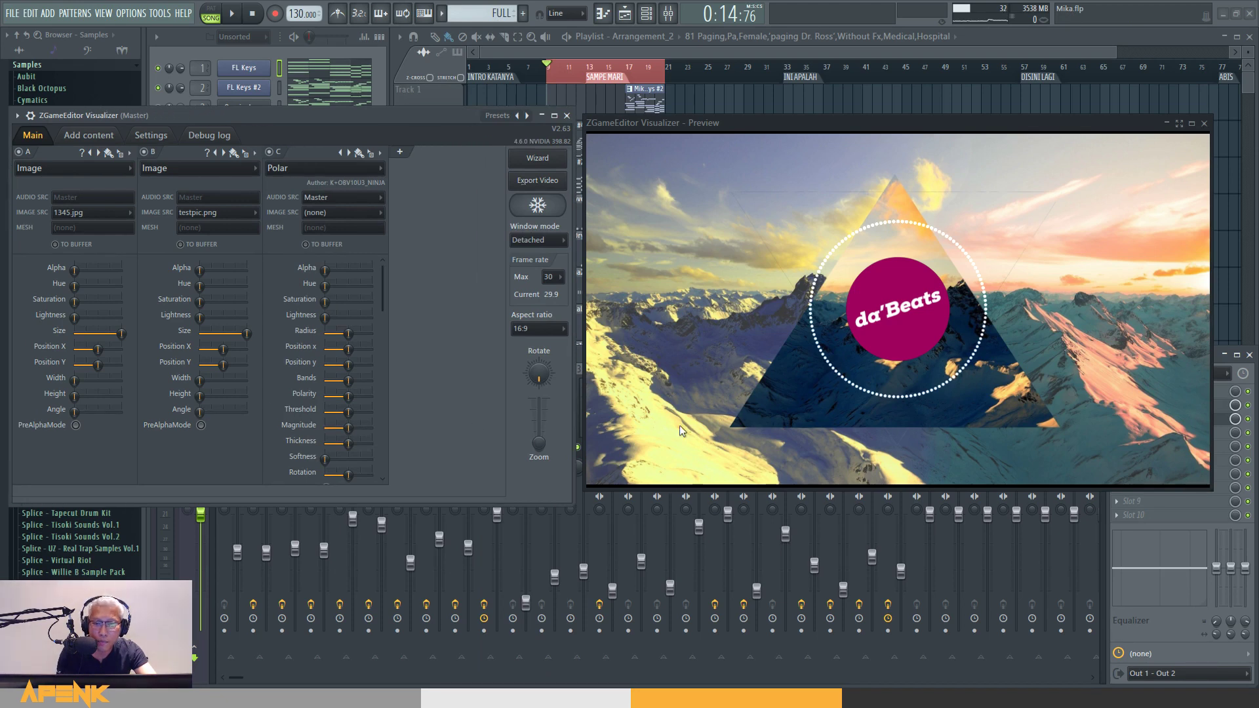
pyautogui.press('space')
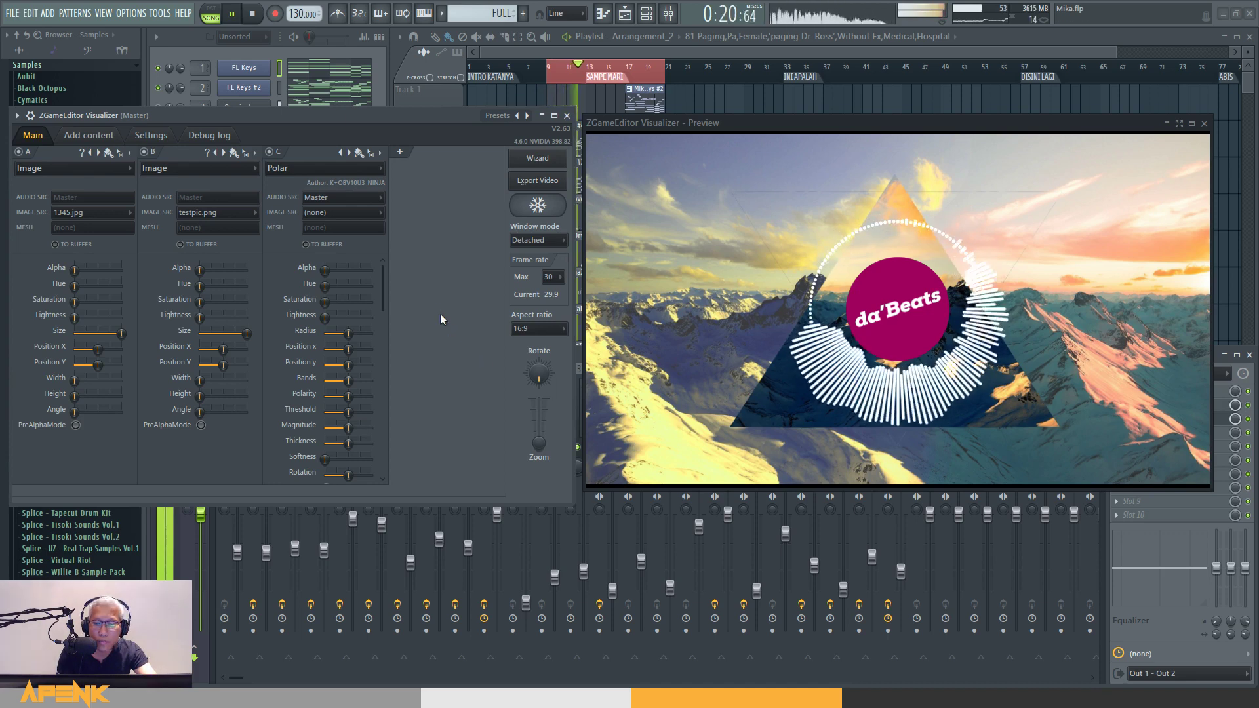
# Step: Reduce the Polar effect's radius to fit the logo, move its layer between the two Image layers, and play the song to check
pyautogui.press('space')
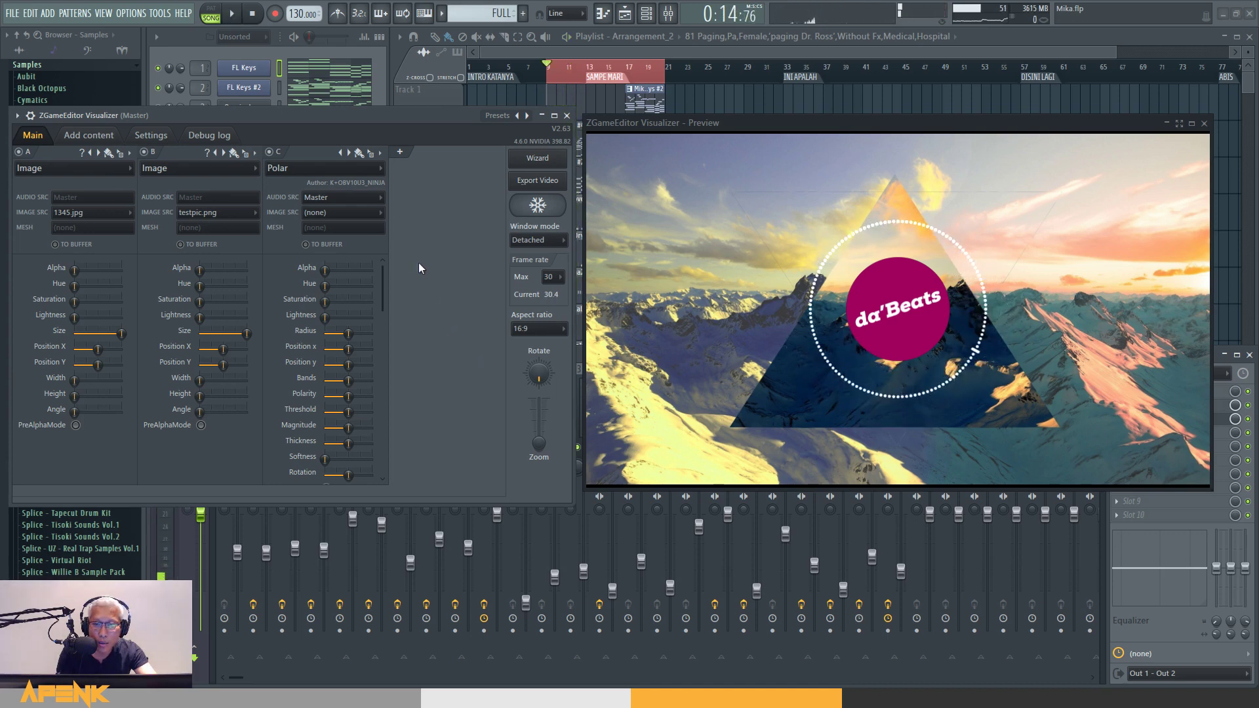
pyautogui.moveTo(383, 292); pyautogui.dragTo(338, 297)
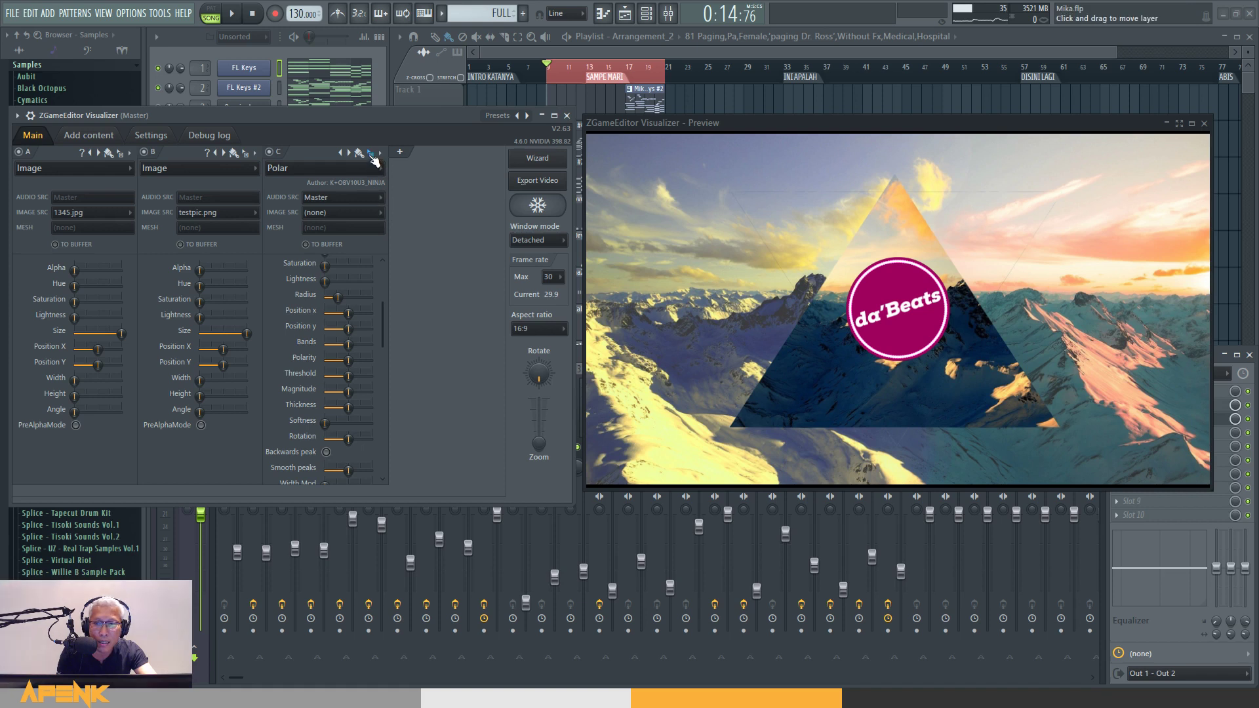
pyautogui.moveTo(372, 155); pyautogui.dragTo(275, 156)
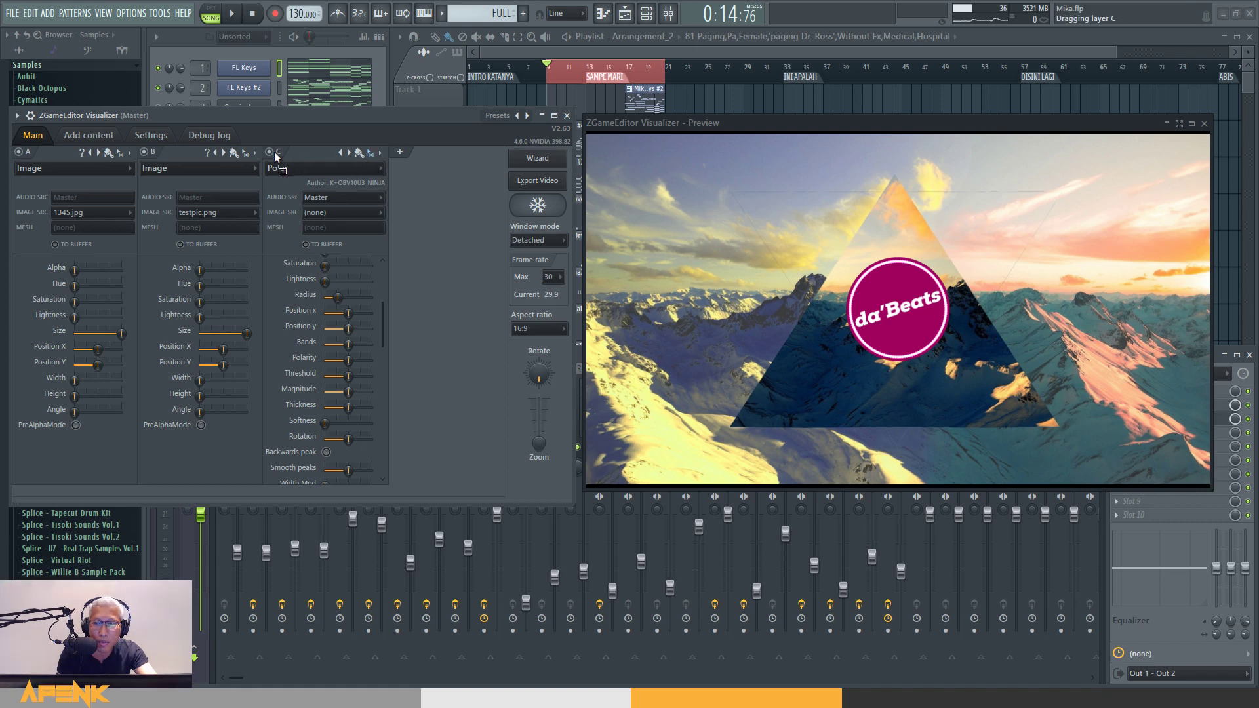
pyautogui.moveTo(193, 151); pyautogui.dragTo(194, 153)
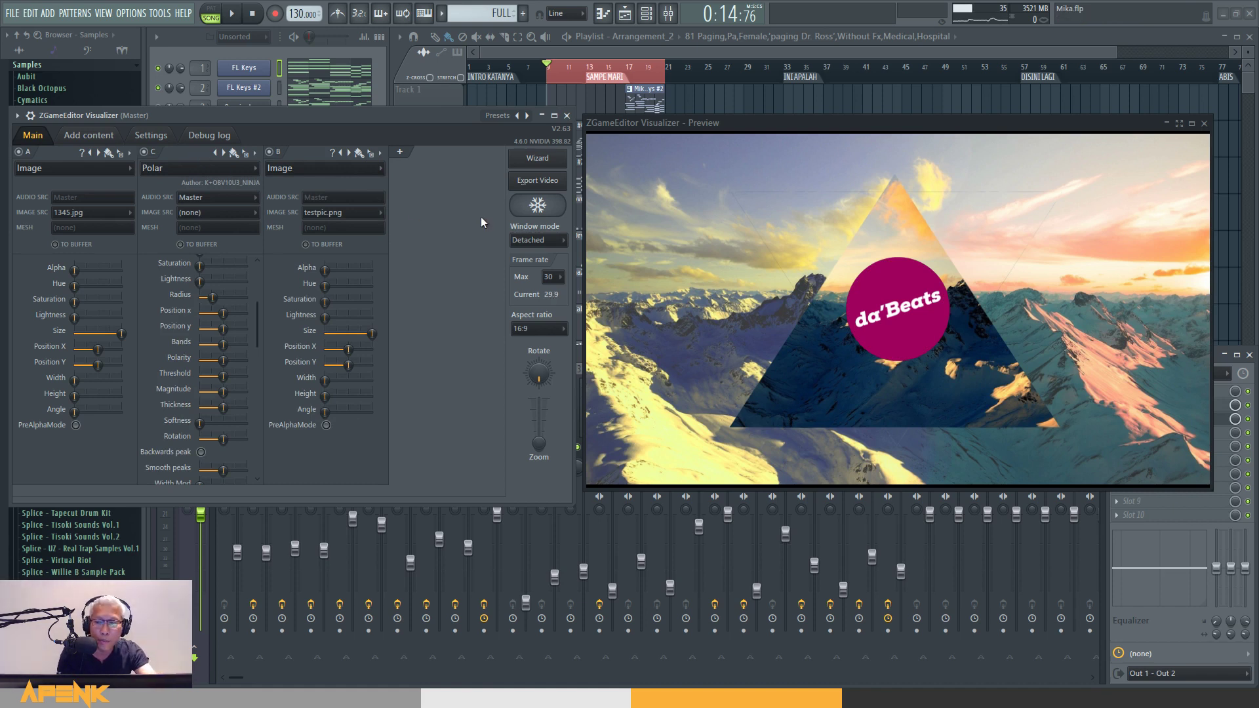
pyautogui.press('space')
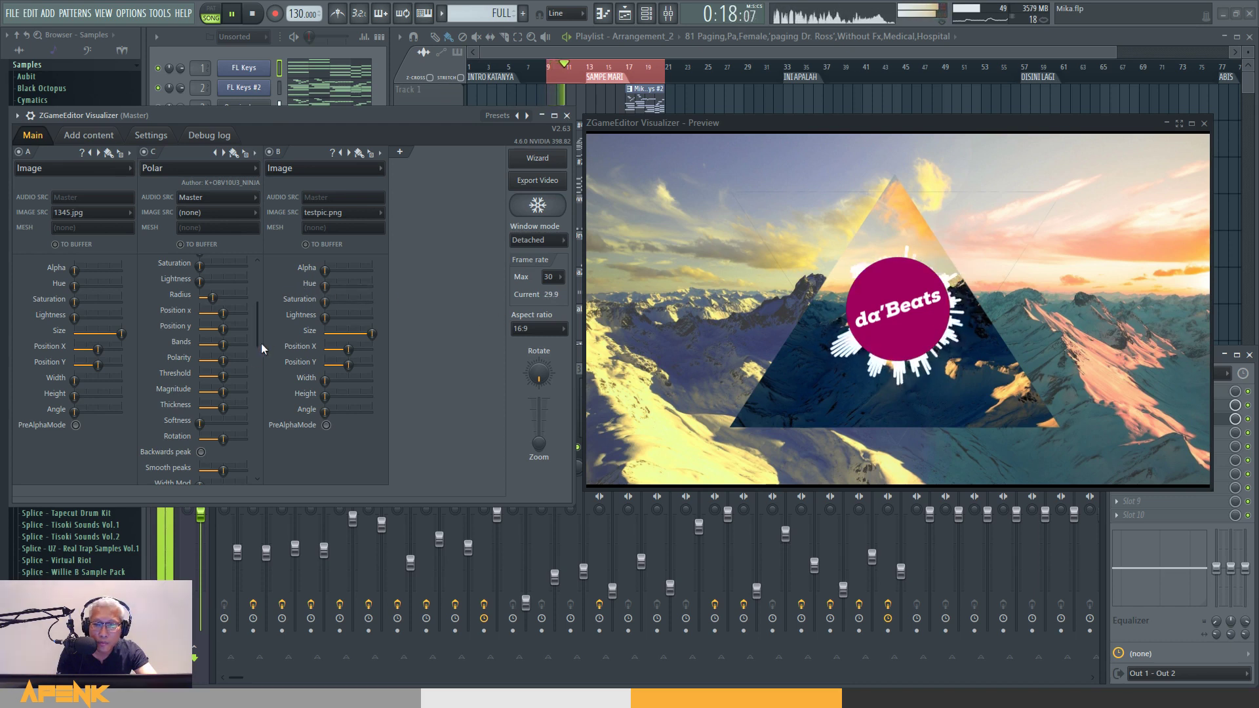
pyautogui.press('space')
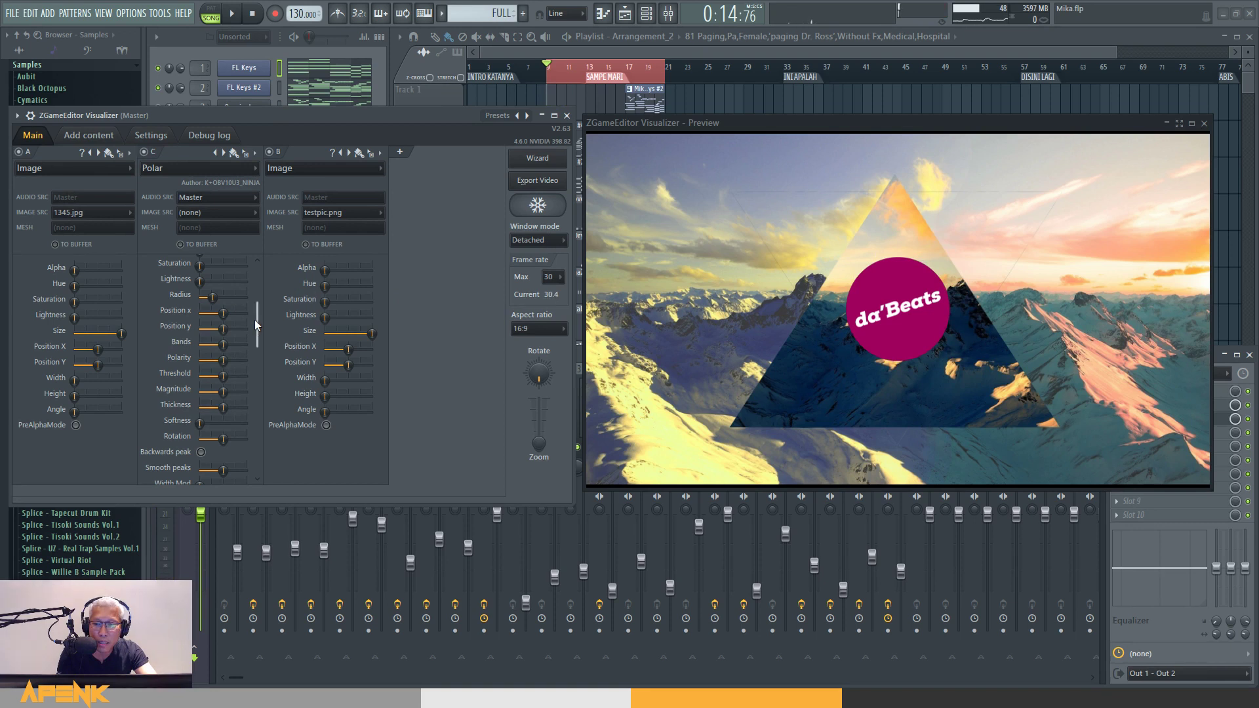
# Step: While the song plays, fine-tune the Polar effect's radius and polarity, and set its thickness to 34%
pyautogui.moveTo(254, 320)
pyautogui.mouseDown()
pyautogui.moveTo(256, 344)
pyautogui.moveTo(254, 319)
pyautogui.mouseUp()
pyautogui.press('space')
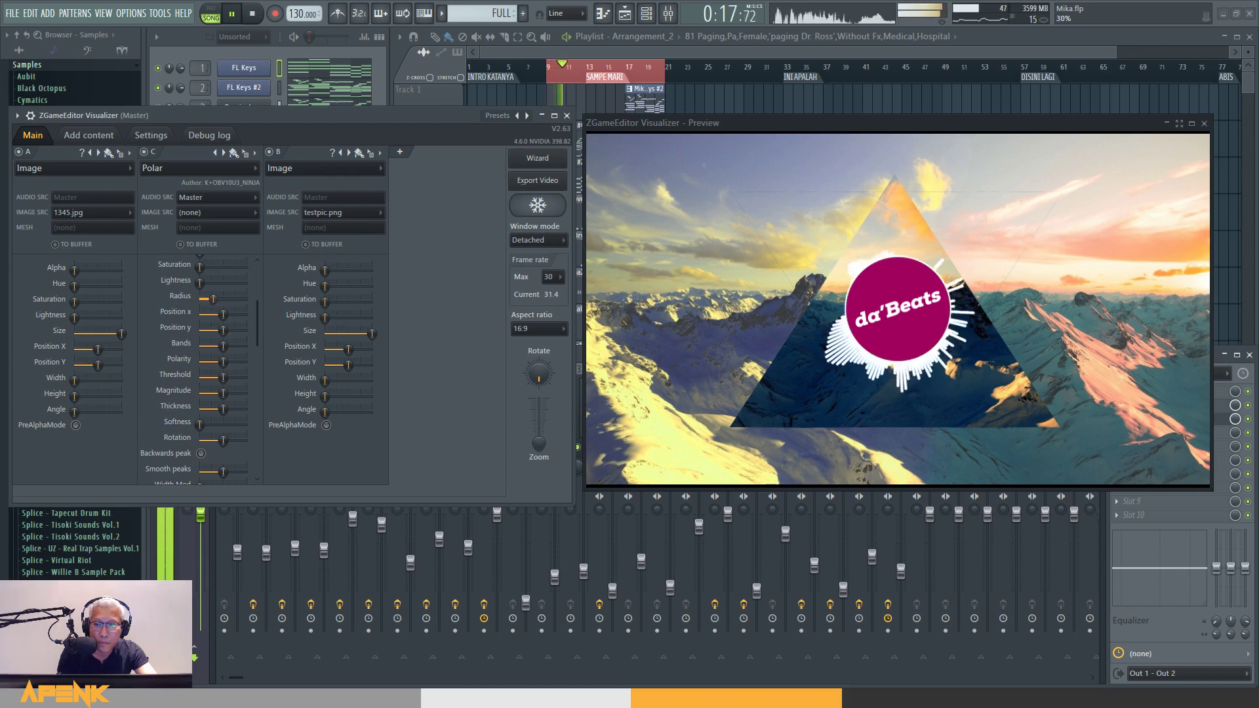
pyautogui.moveTo(226, 347); pyautogui.dragTo(218, 361)
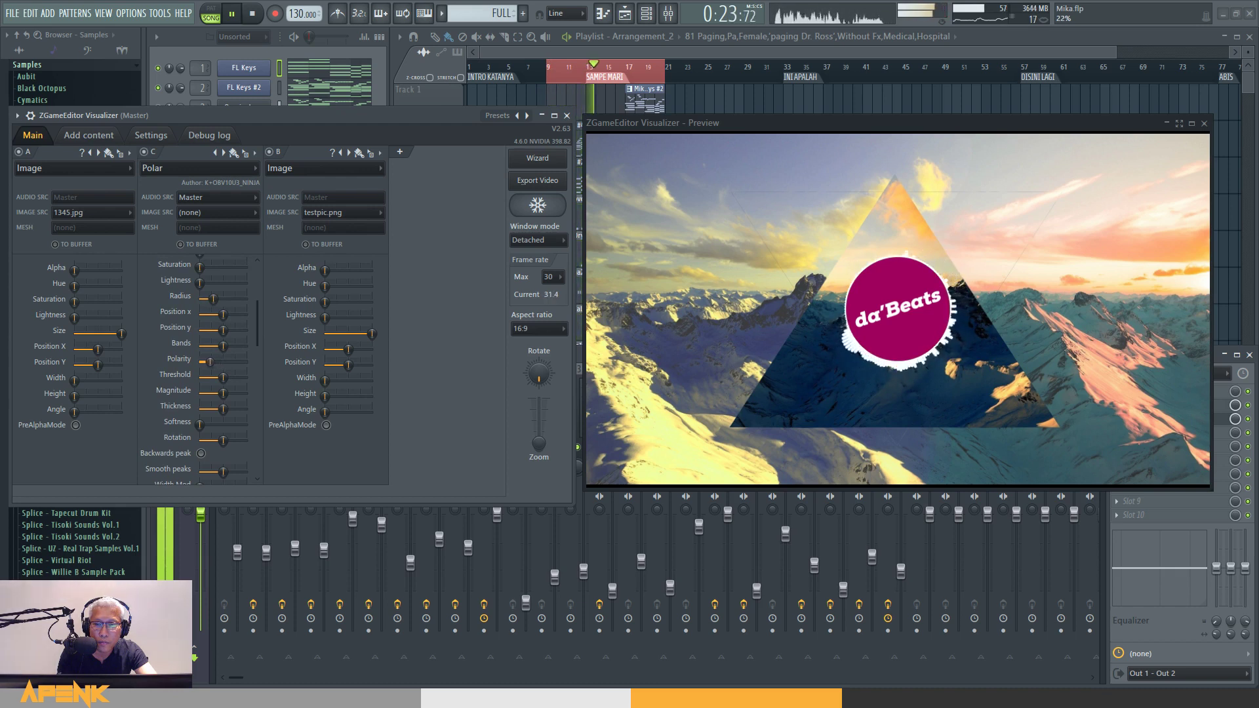
pyautogui.moveTo(210, 361); pyautogui.dragTo(219, 362)
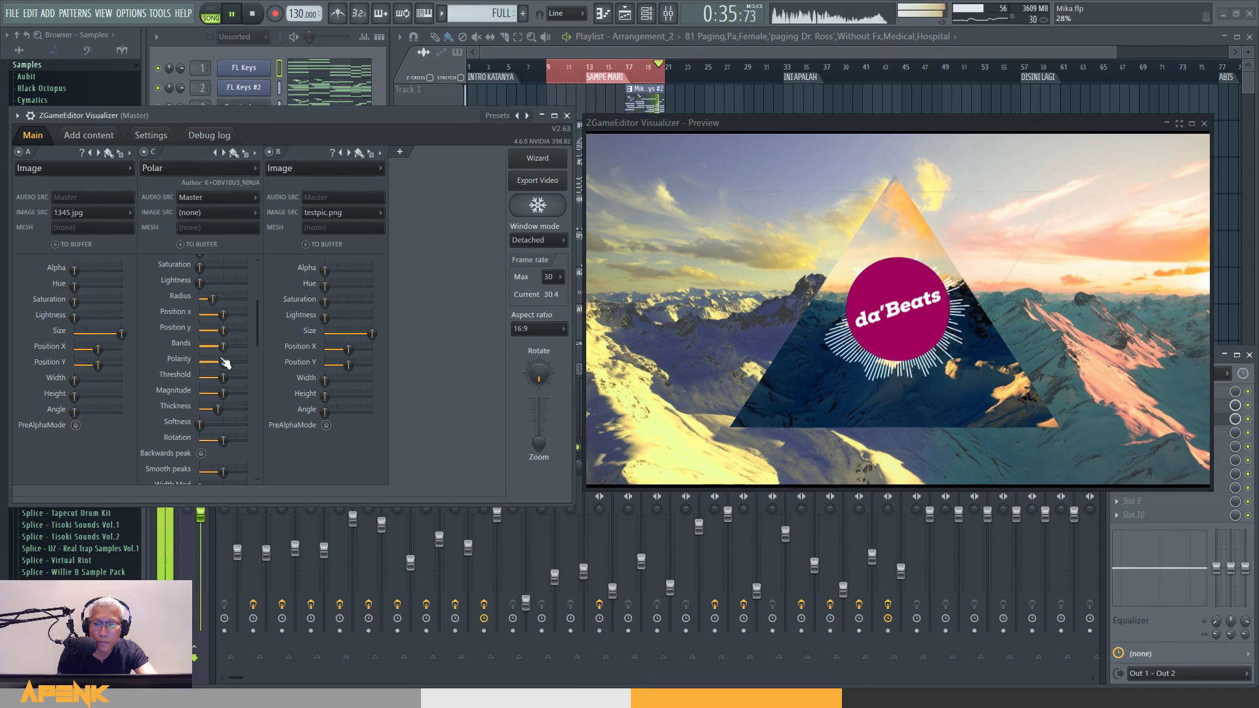
pyautogui.moveTo(217, 409); pyautogui.dragTo(215, 408)
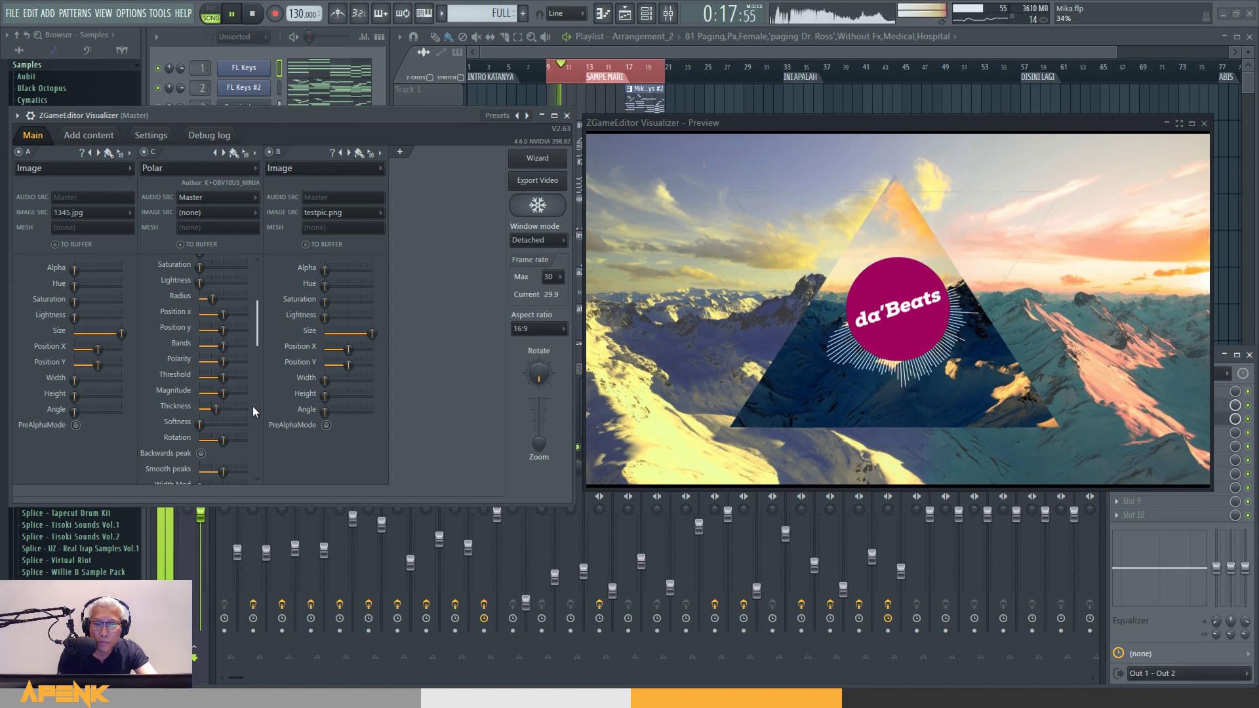
pyautogui.press('space')
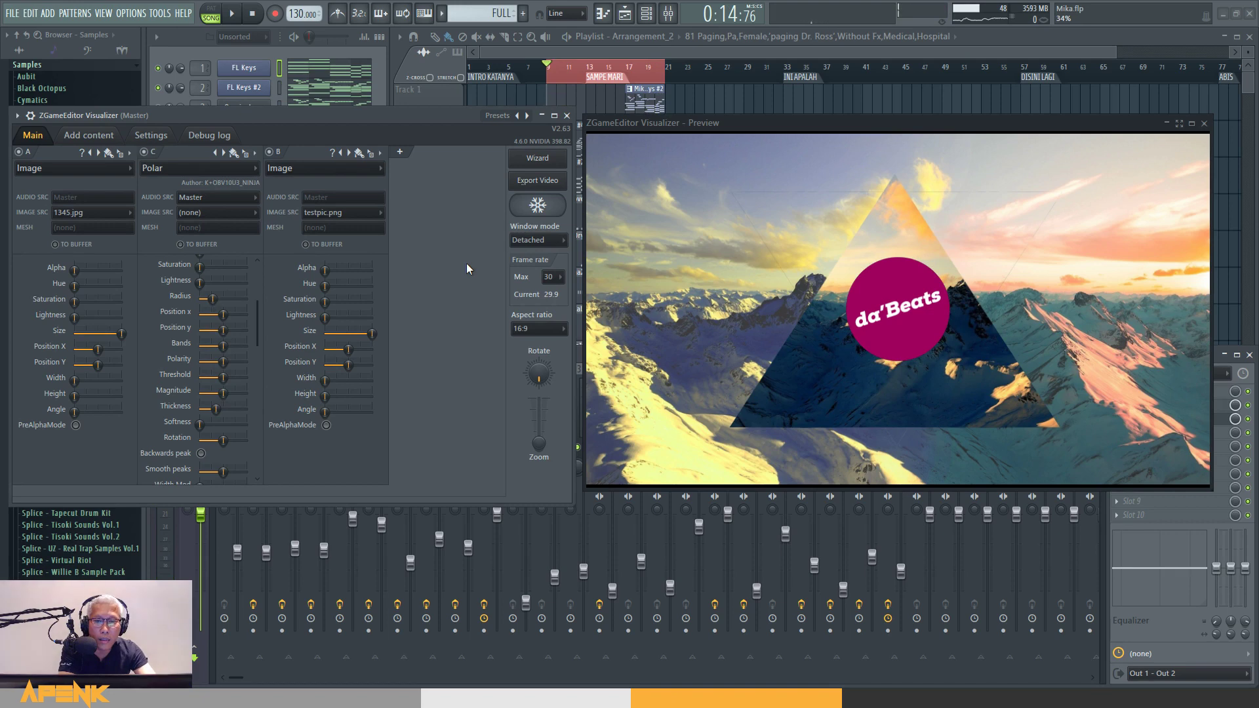
# Step: Add a FogMachine effect as layer D and play the song briefly to preview the fog
pyautogui.click(400, 152)
pyautogui.click(444, 170)
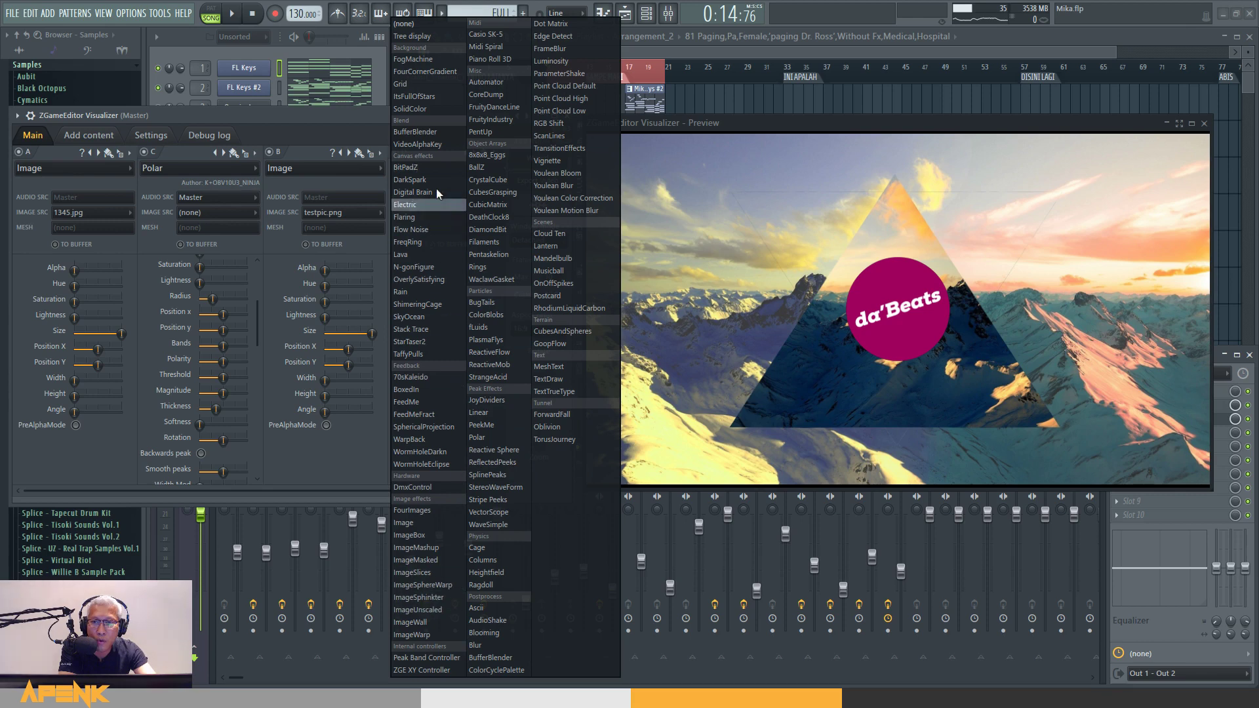
pyautogui.click(423, 59)
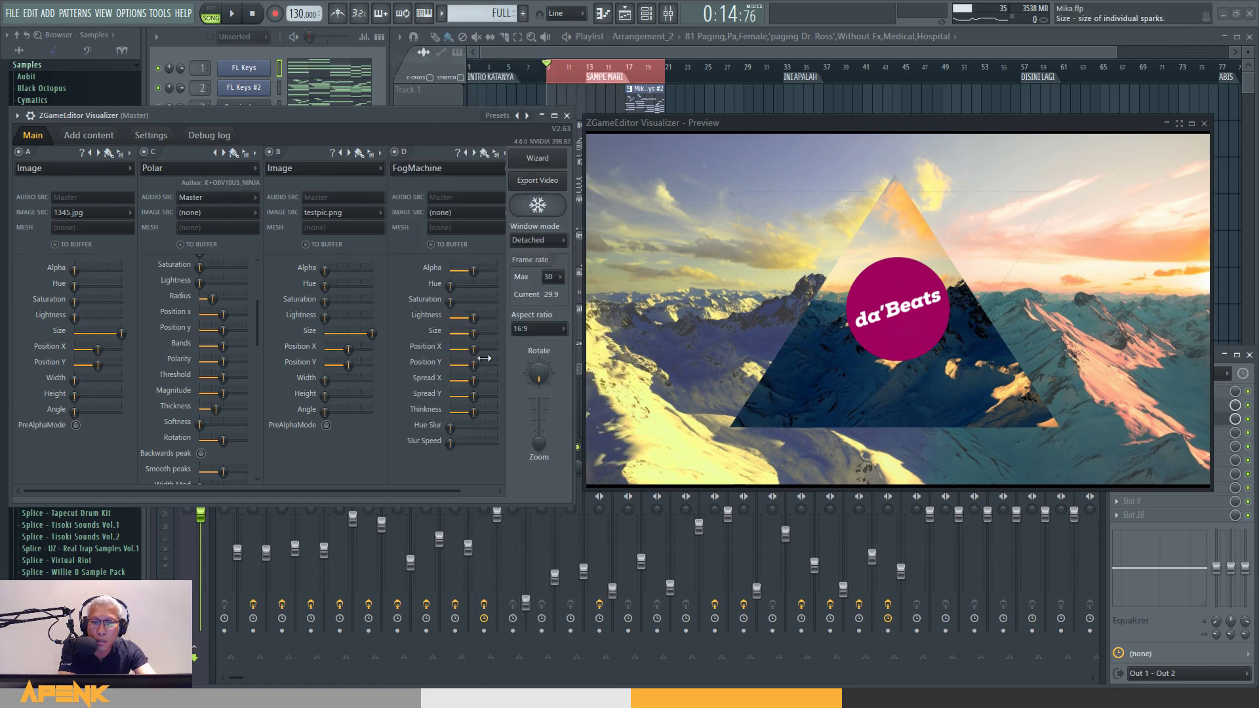
pyautogui.press('space')
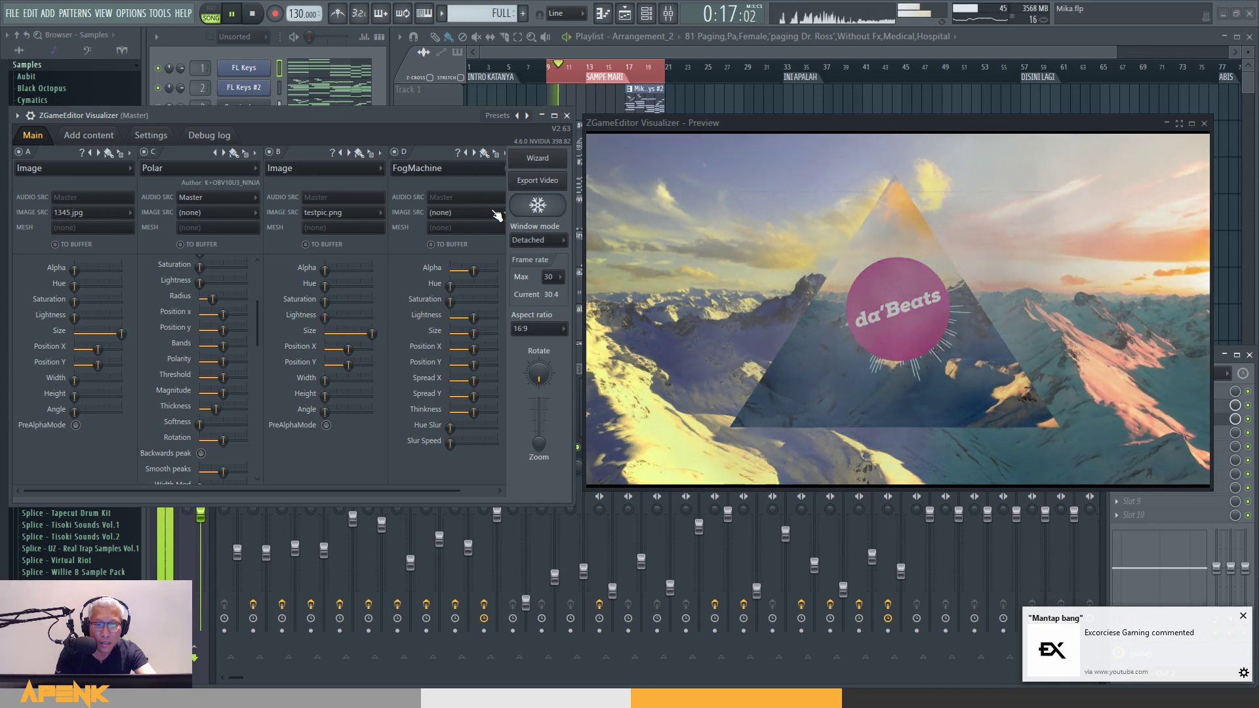
pyautogui.press('space')
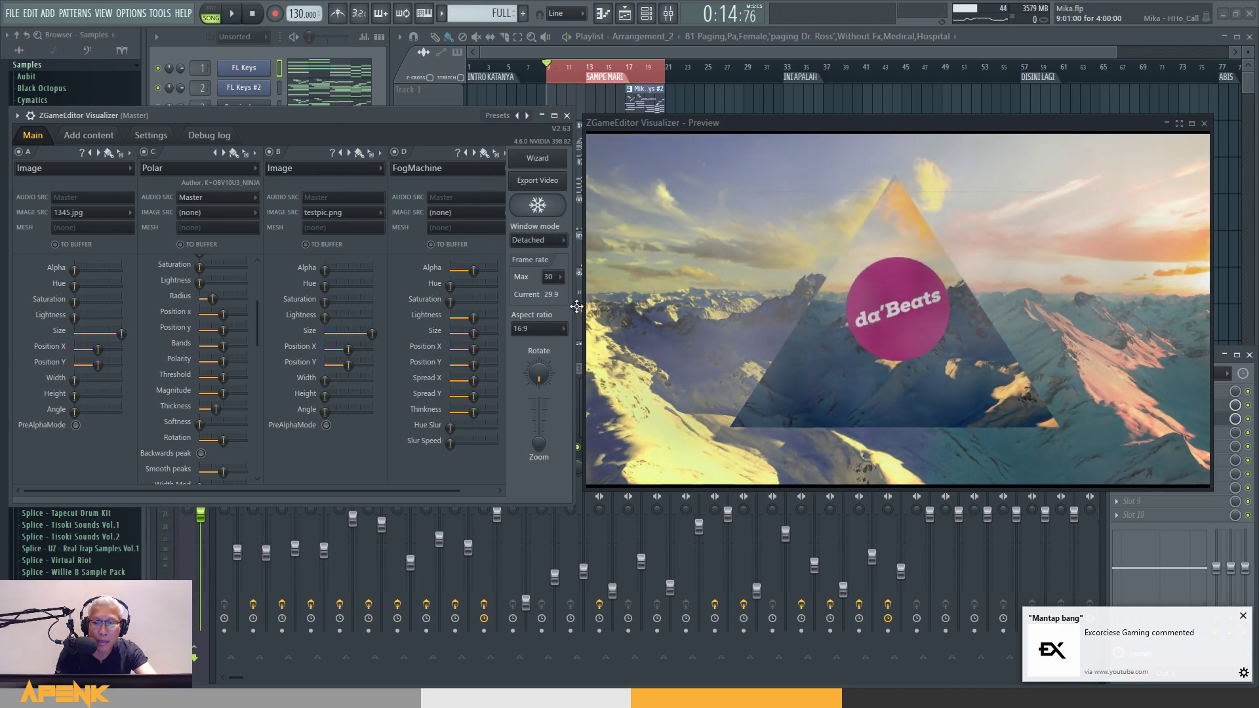
# Step: Widen the visualizer window, move the FogMachine layer directly after the background image layer, and preview it with the song
pyautogui.moveTo(581, 304); pyautogui.dragTo(662, 304)
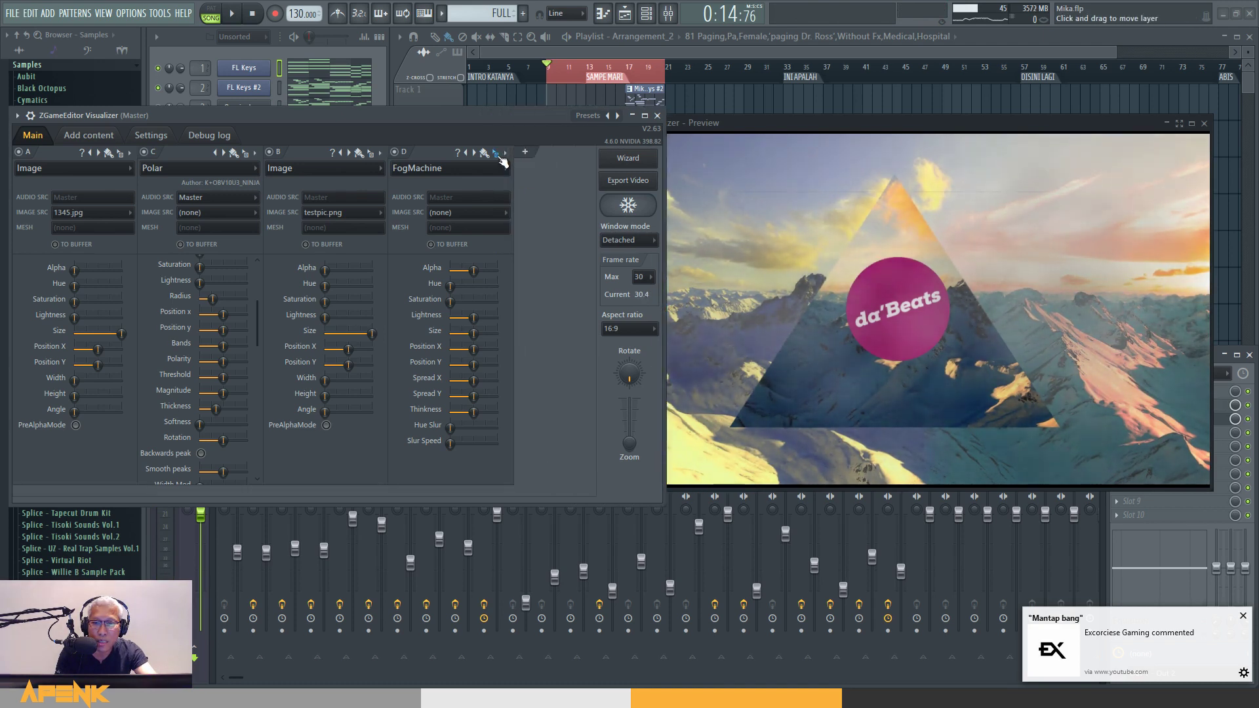
pyautogui.moveTo(499, 155); pyautogui.dragTo(197, 156)
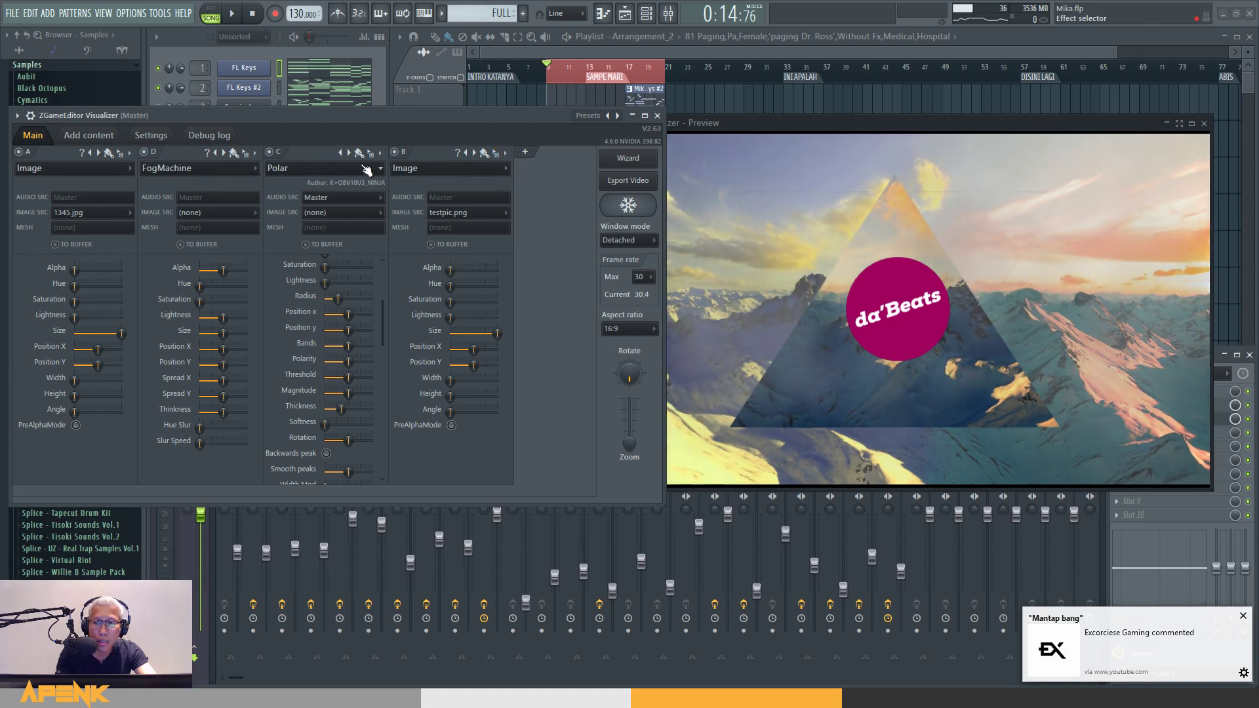
pyautogui.press('space')
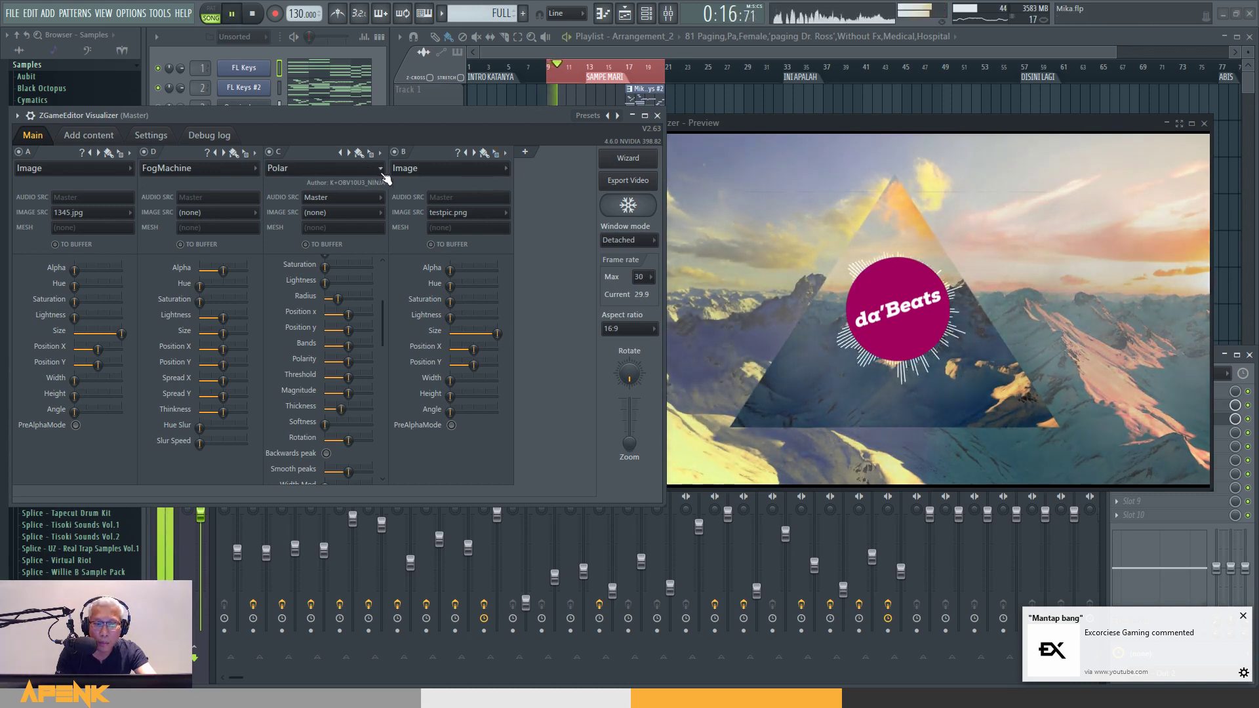
pyautogui.press('space')
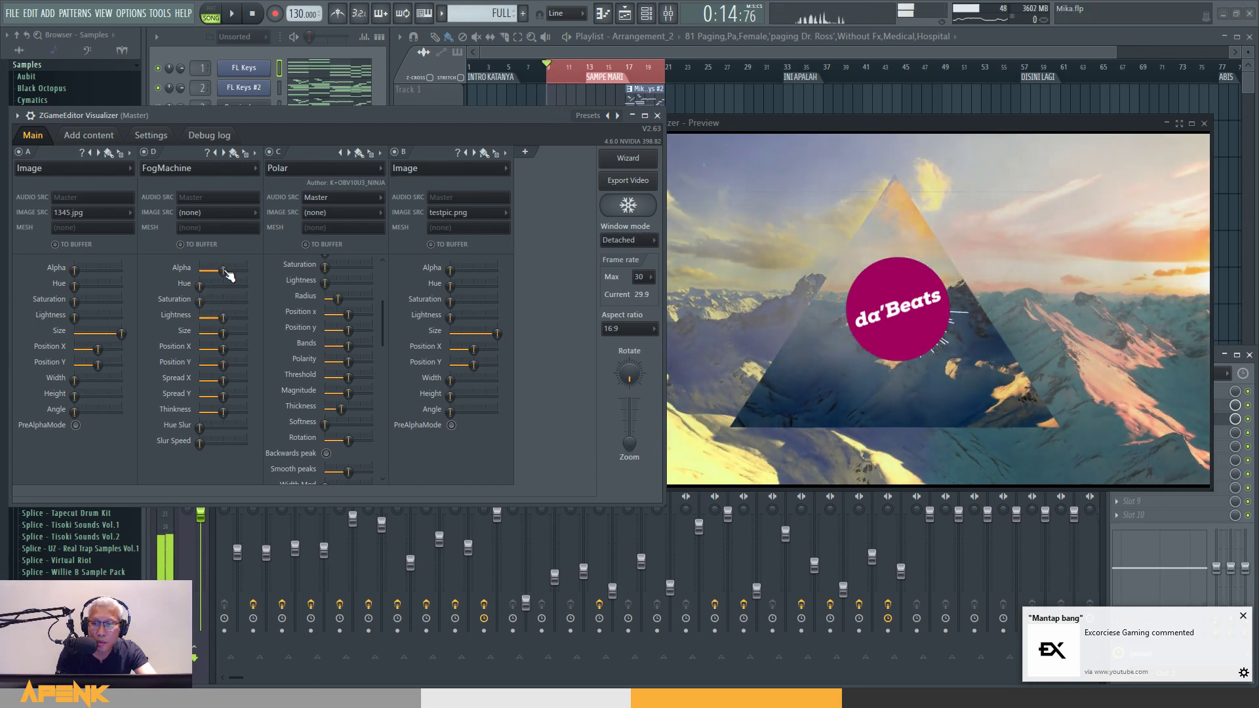
# Step: Raise the FogMachine layer's alpha to 84% and check the thinner fog with the song playing
pyautogui.moveTo(223, 270); pyautogui.dragTo(240, 271)
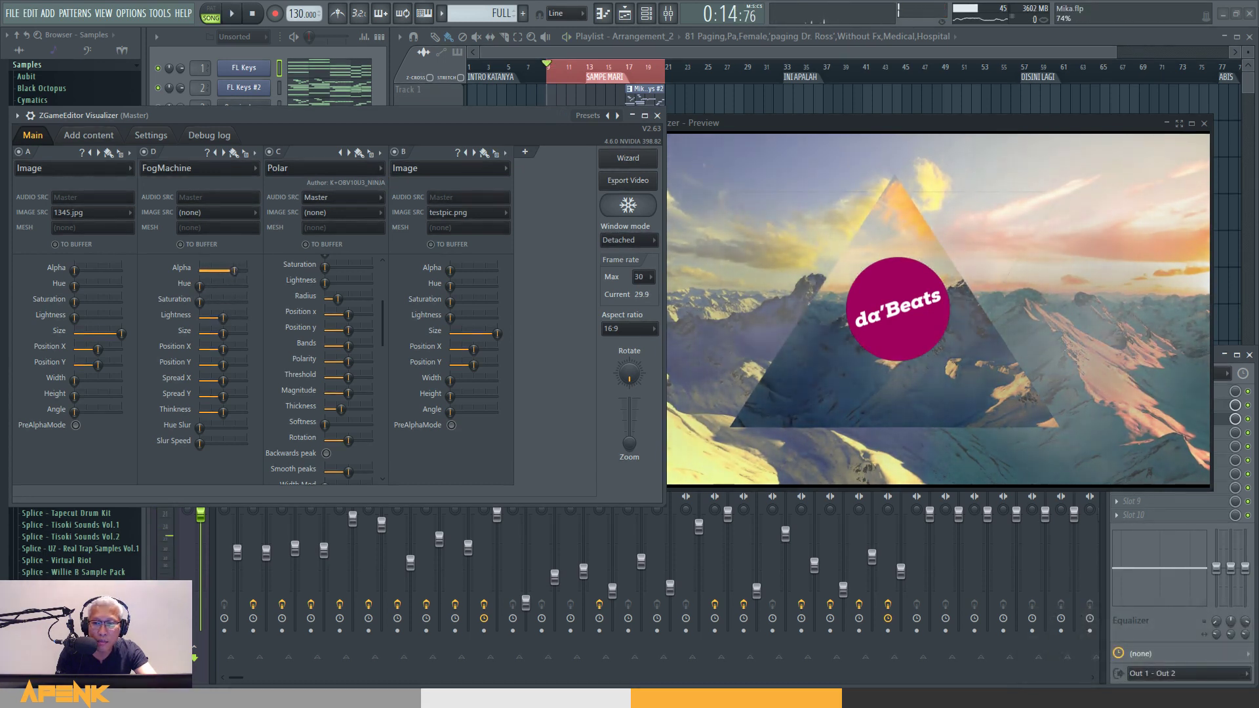
pyautogui.press('space')
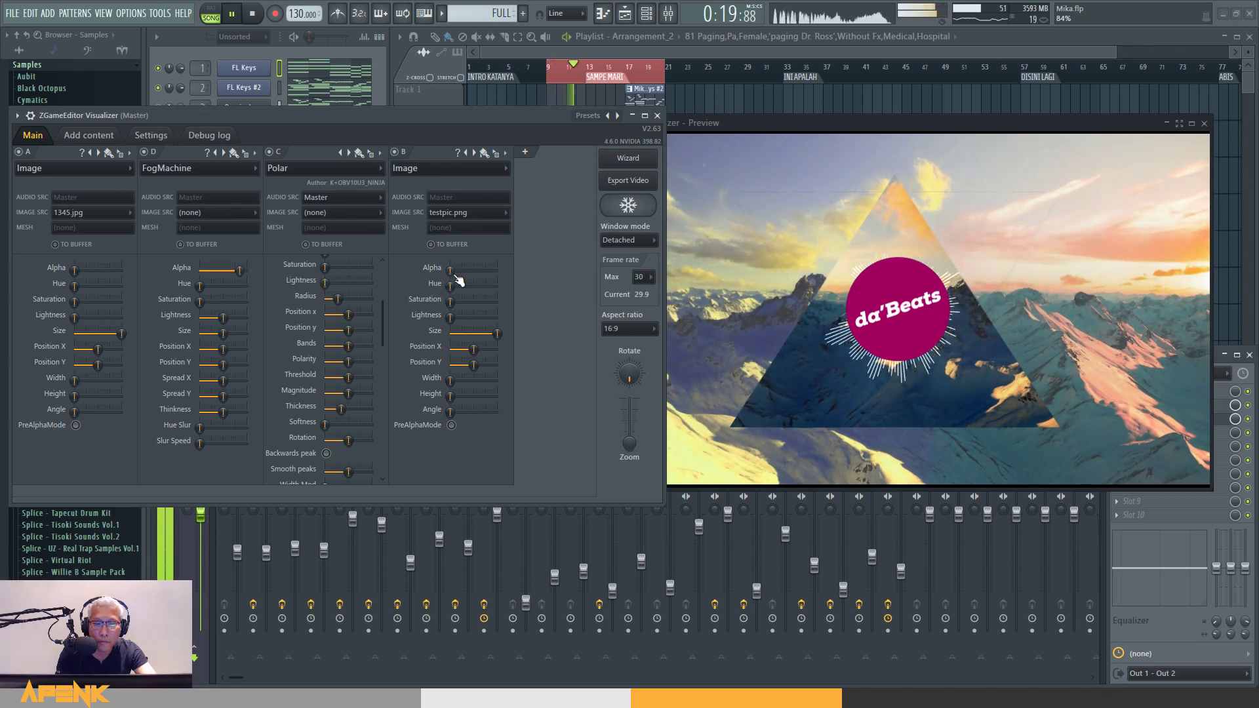
pyautogui.press('space')
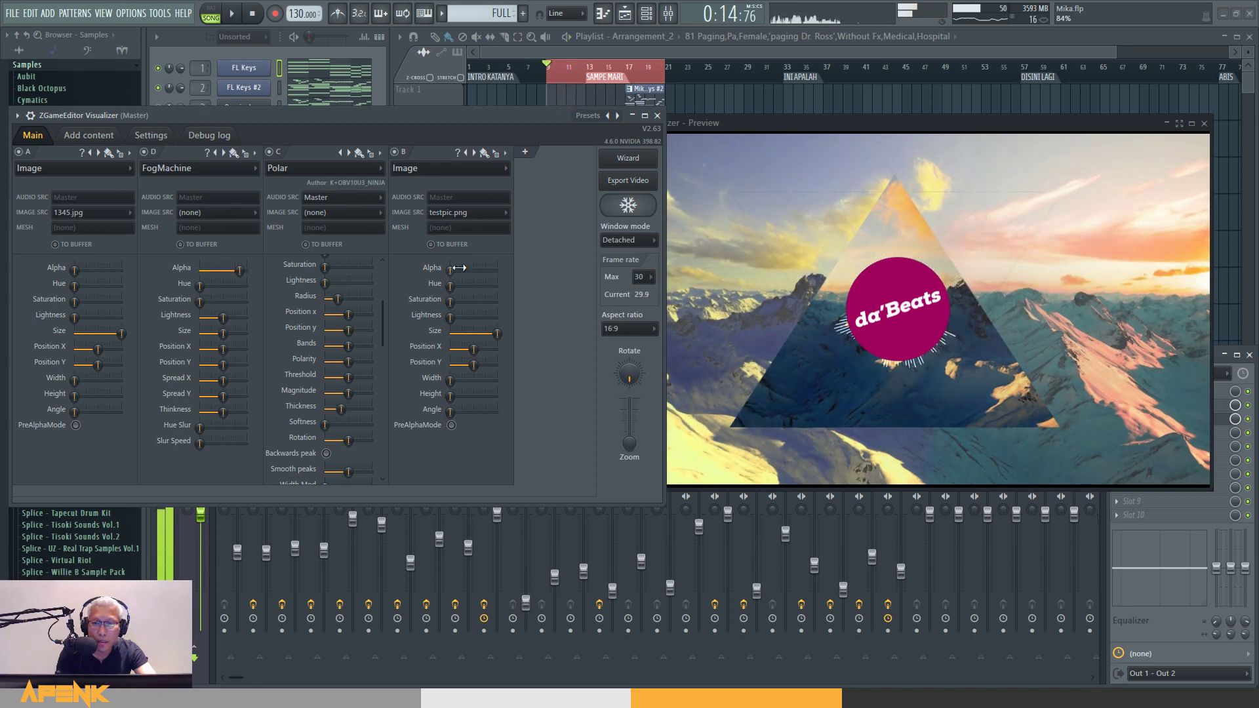
# Step: Add an AudioShake effect as layer E with its amount at 0%, and play the song to check it in the full preview
pyautogui.click(524, 151)
pyautogui.click(557, 172)
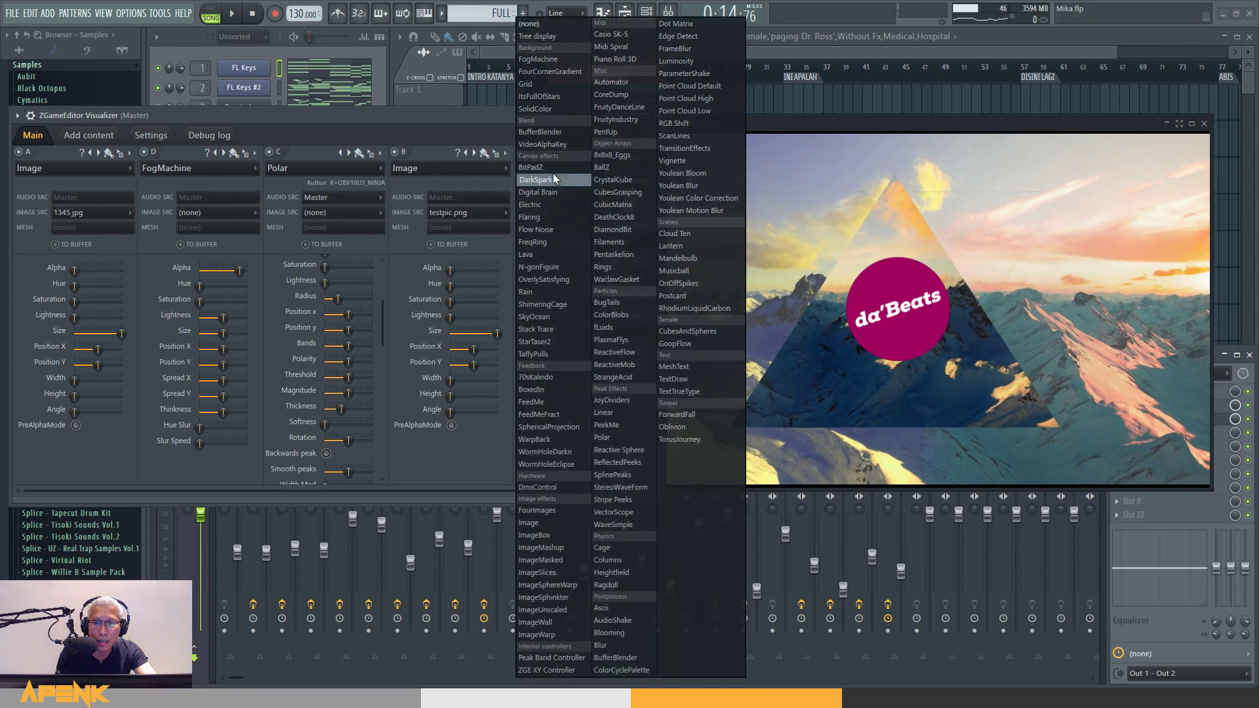
pyautogui.click(627, 620)
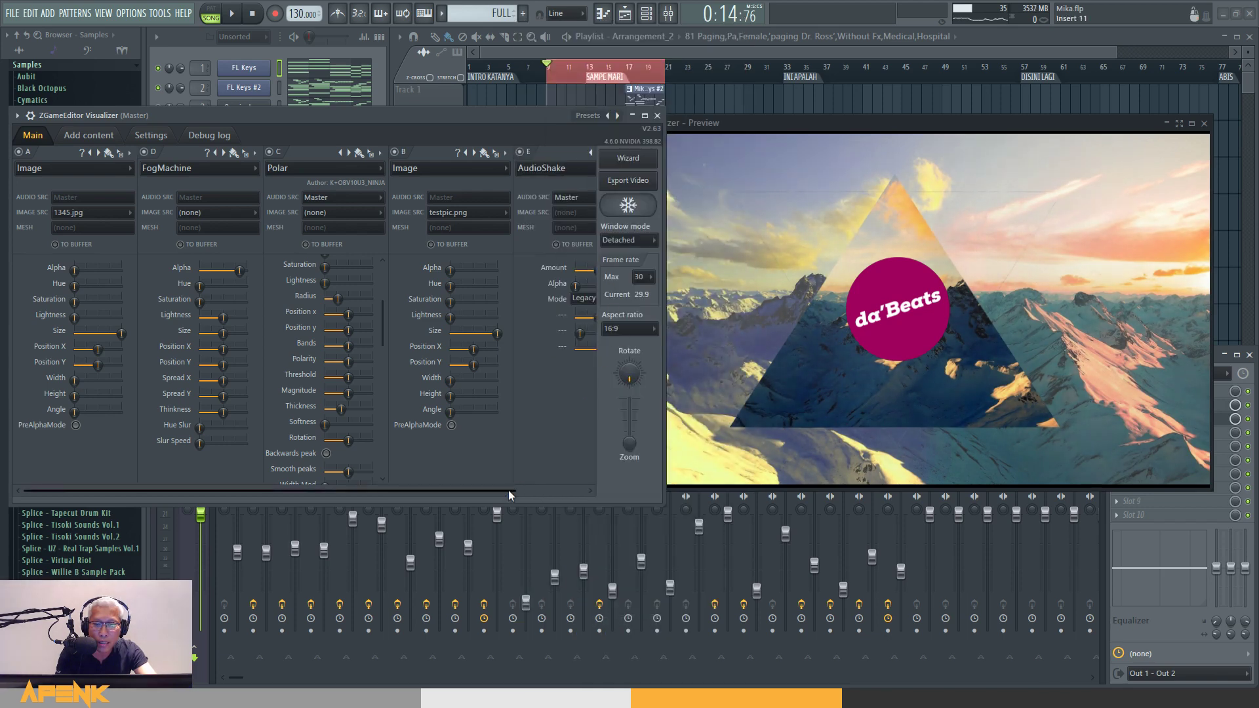
pyautogui.moveTo(509, 490); pyautogui.dragTo(578, 491)
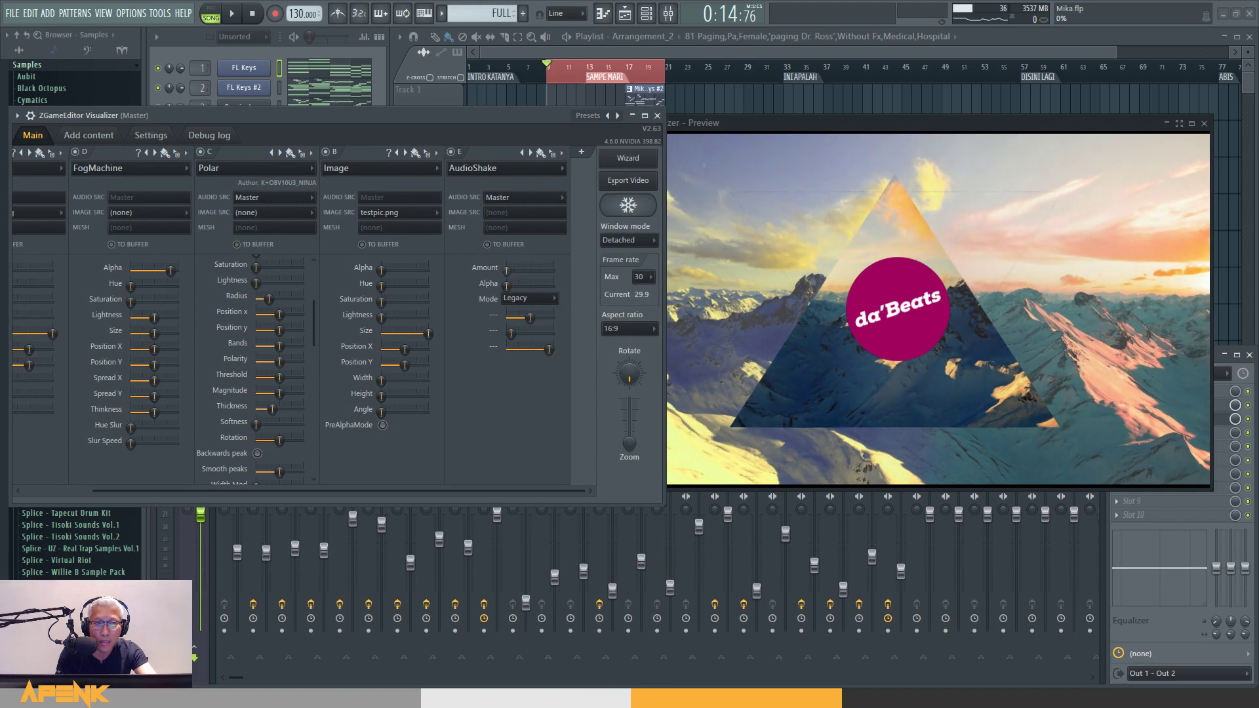
pyautogui.press('space')
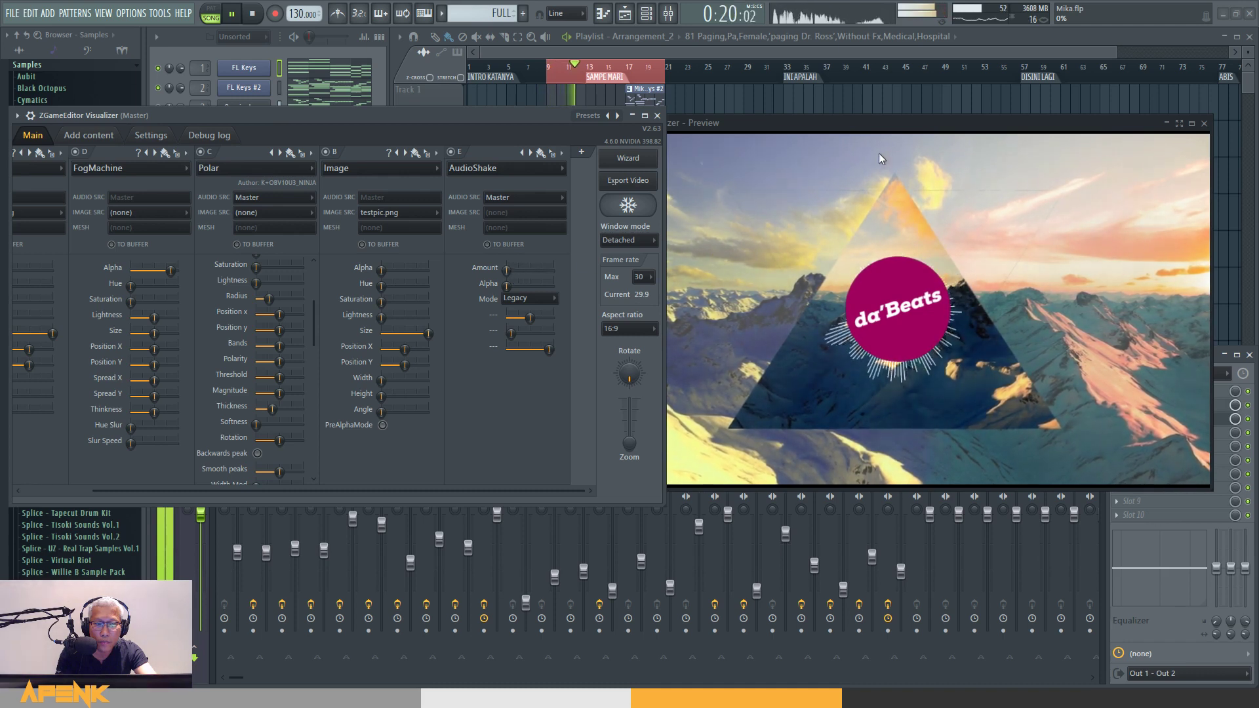
pyautogui.click(891, 123)
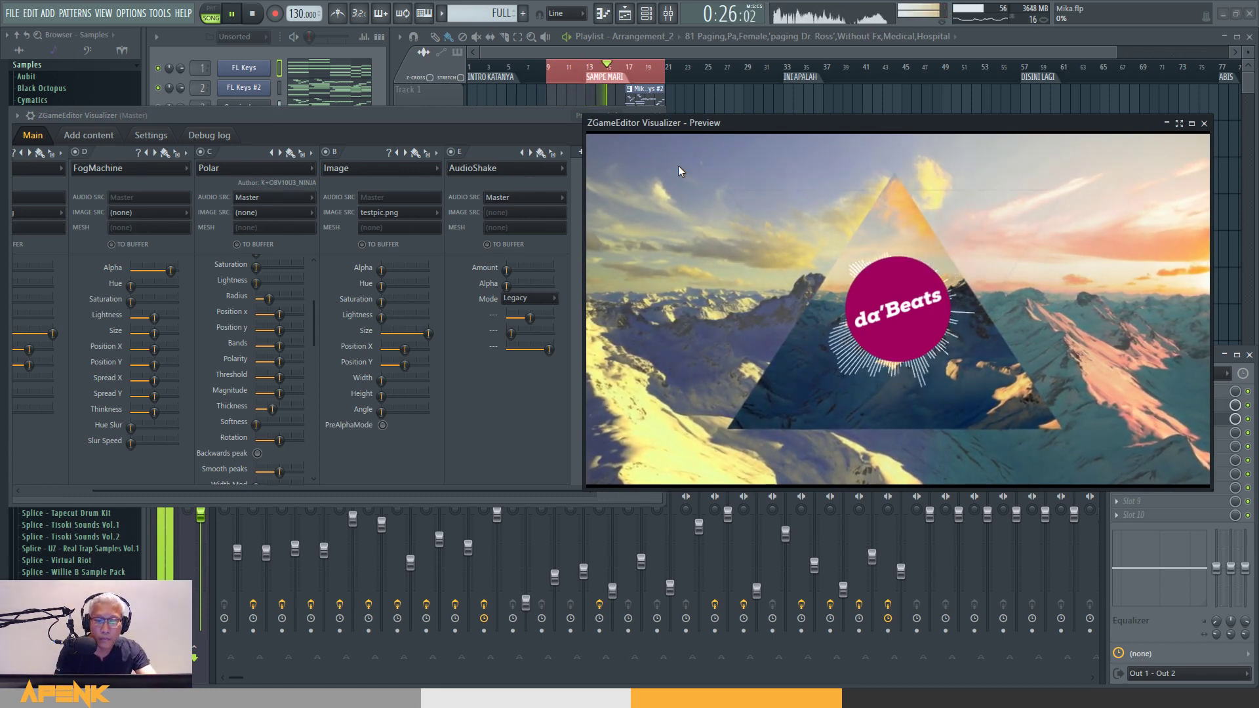
pyautogui.click(520, 113)
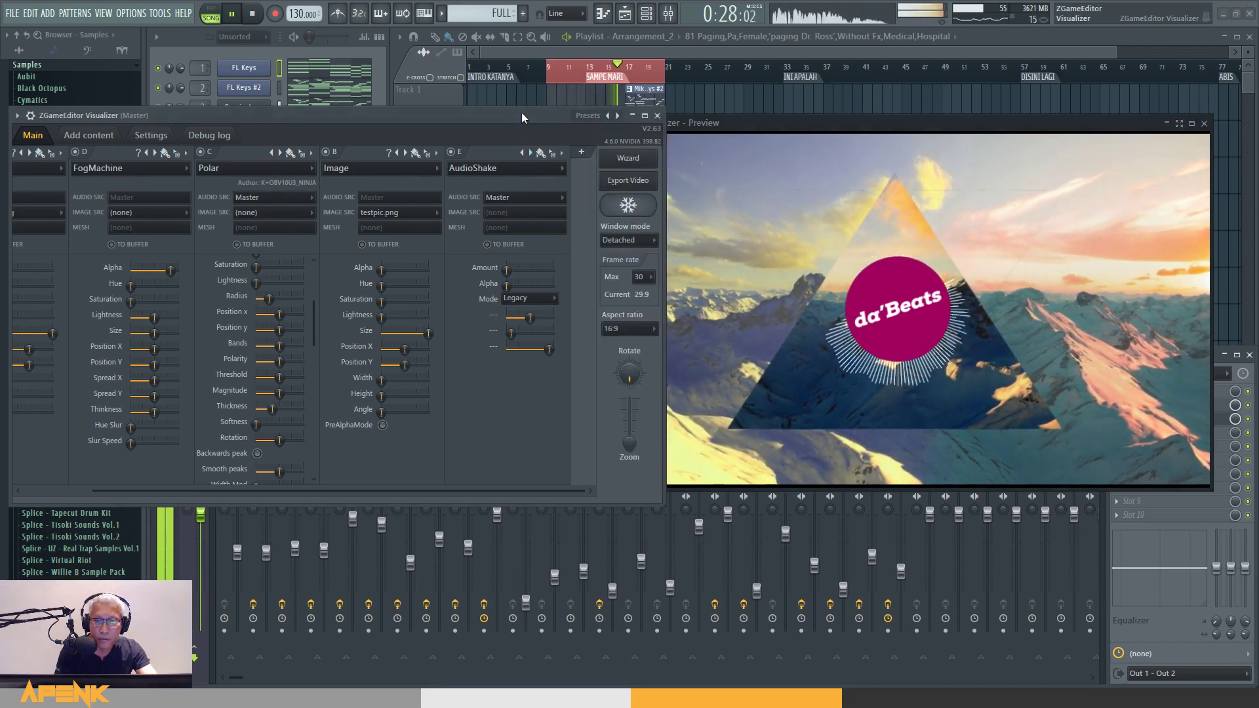
pyautogui.press('space')
pyautogui.click(726, 125)
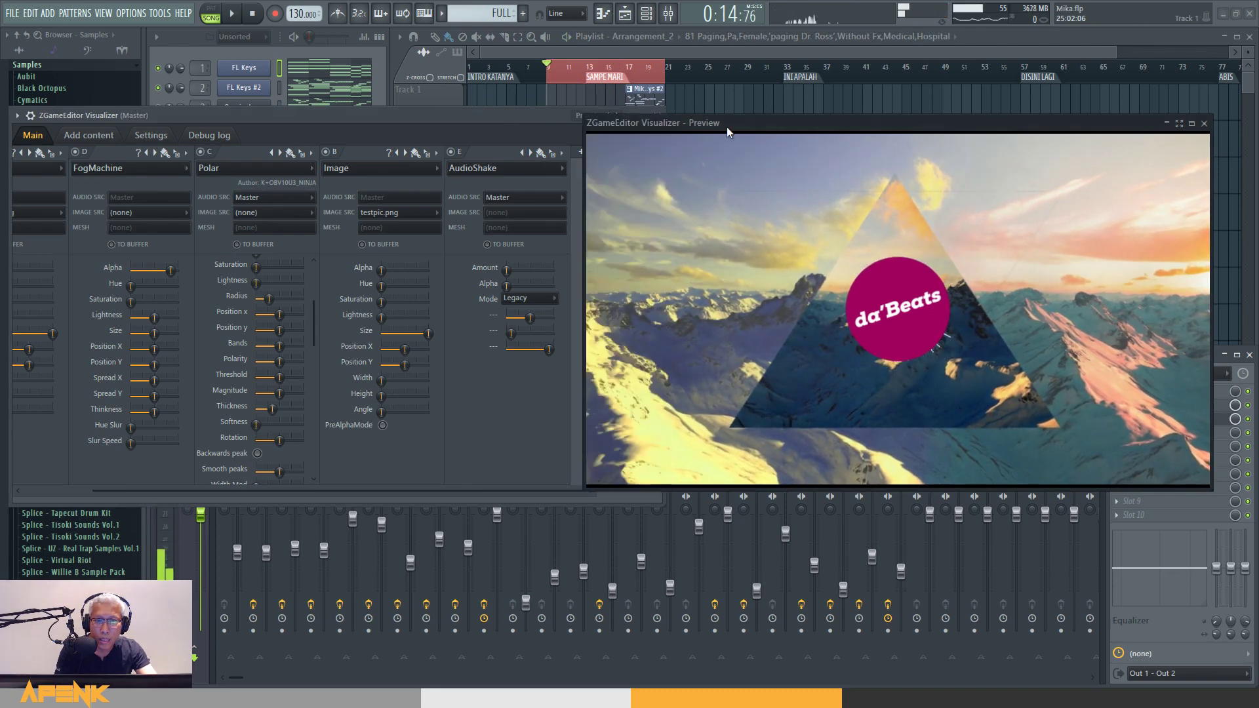
pyautogui.click(543, 116)
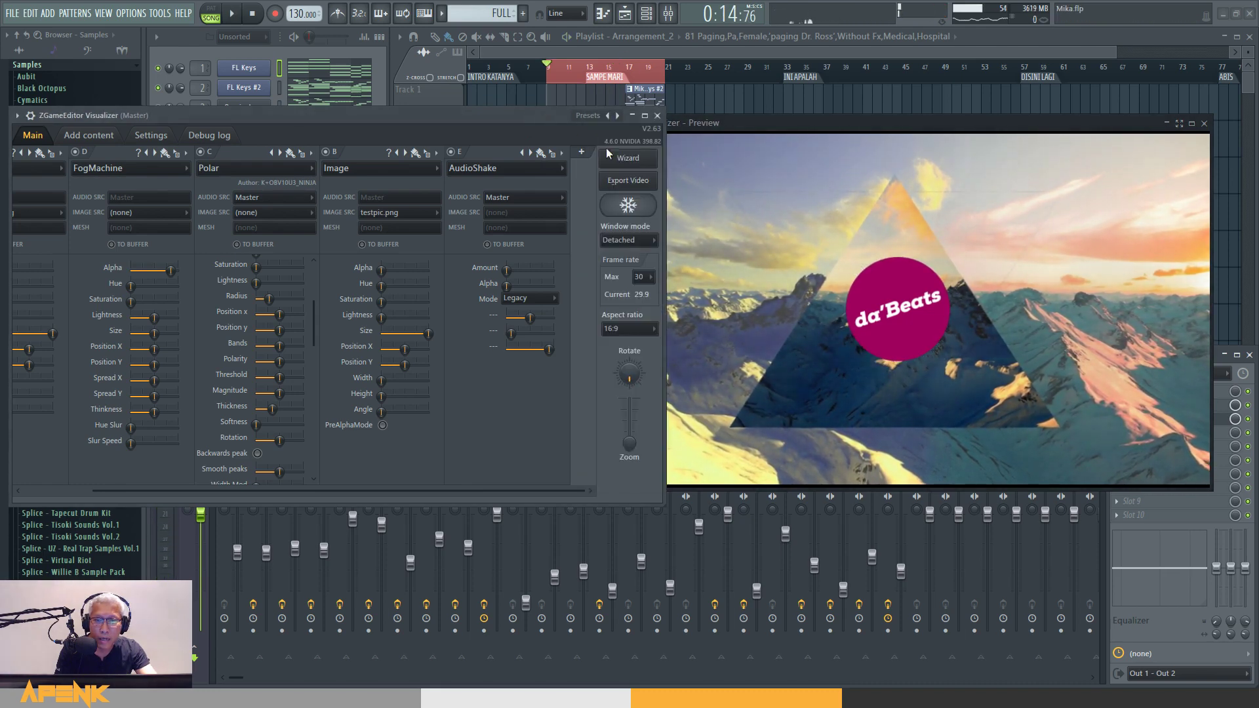
# Step: Export the video to D:\Videos\test.mp4 with the YouTube HD (1920x1080) preset and render the song selection
pyautogui.click(627, 181)
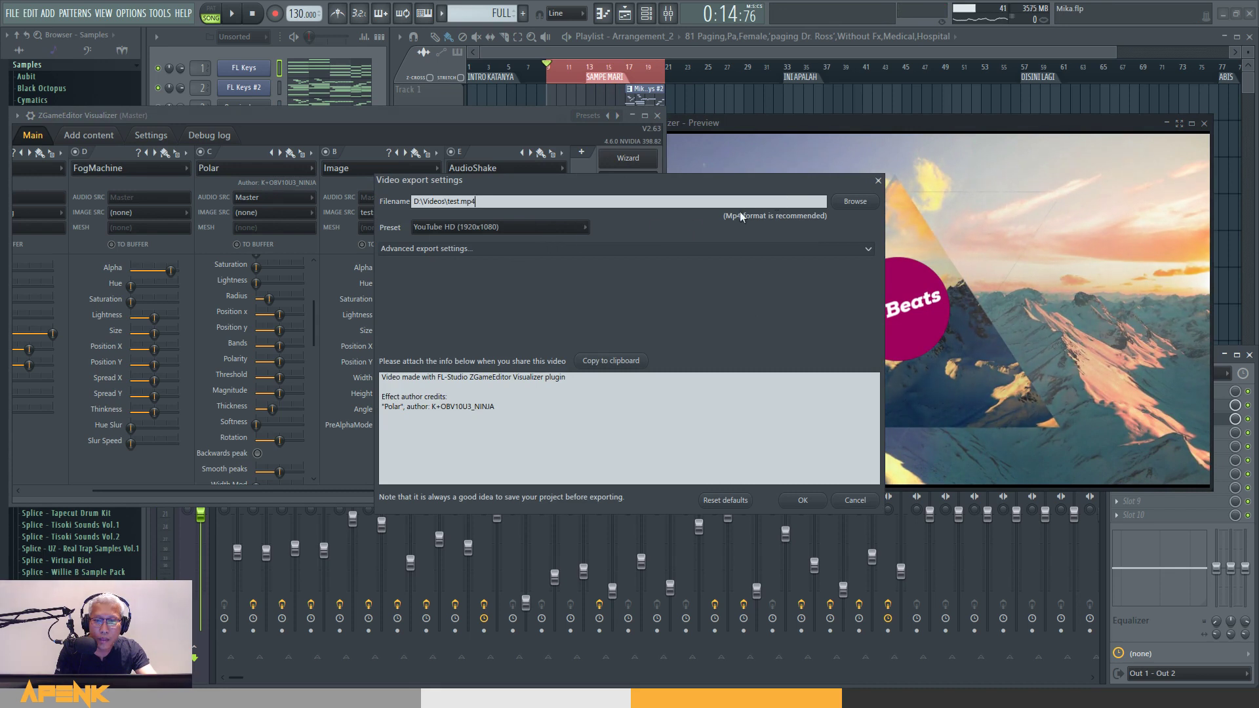
pyautogui.click(484, 251)
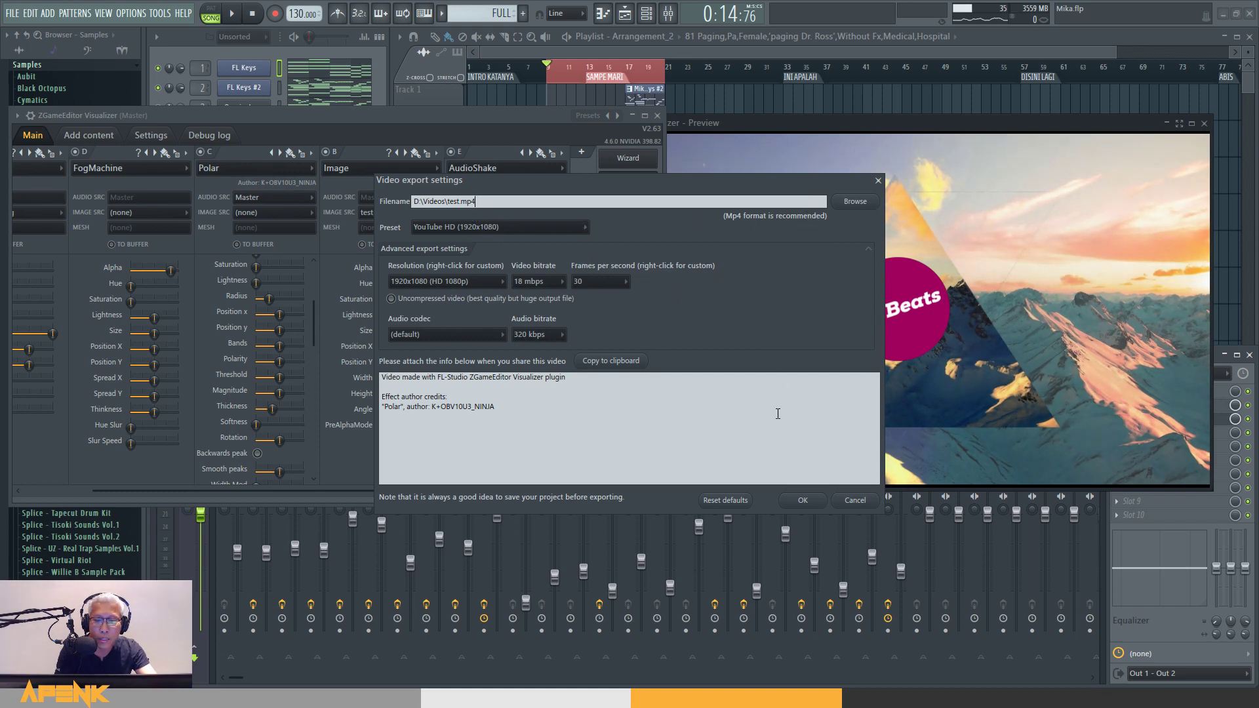
pyautogui.click(808, 504)
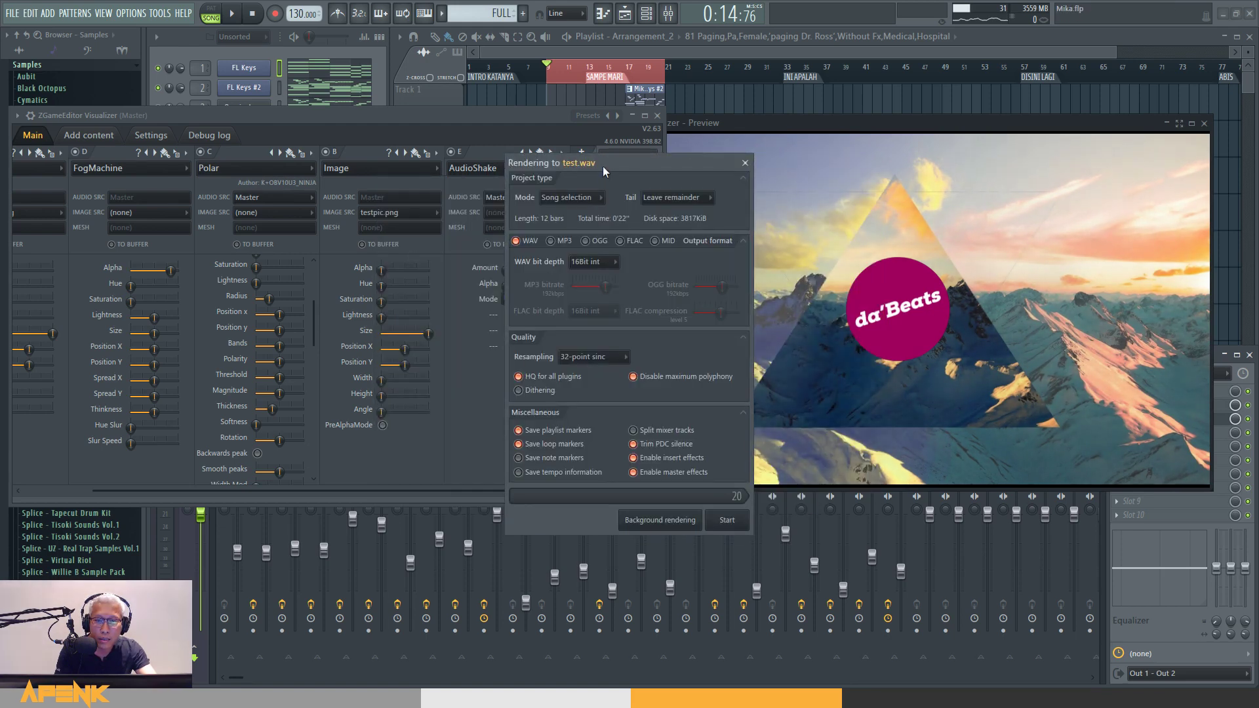
pyautogui.moveTo(603, 164); pyautogui.dragTo(597, 147)
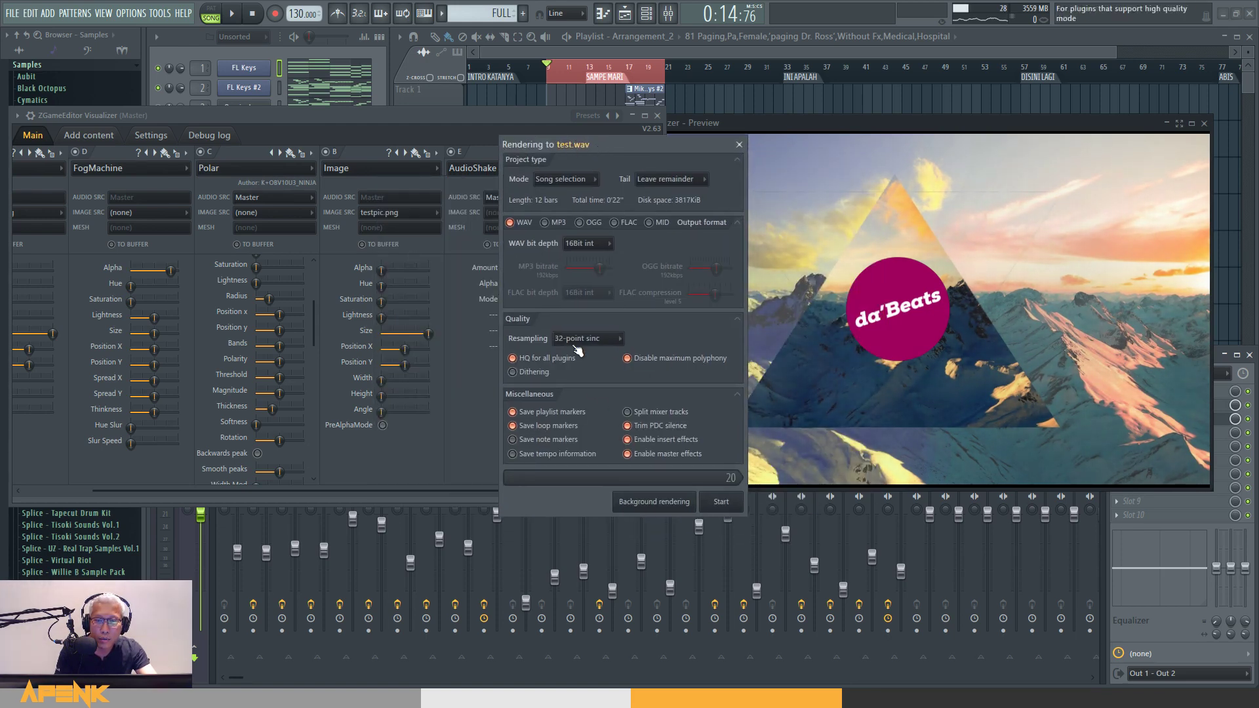
pyautogui.click(721, 502)
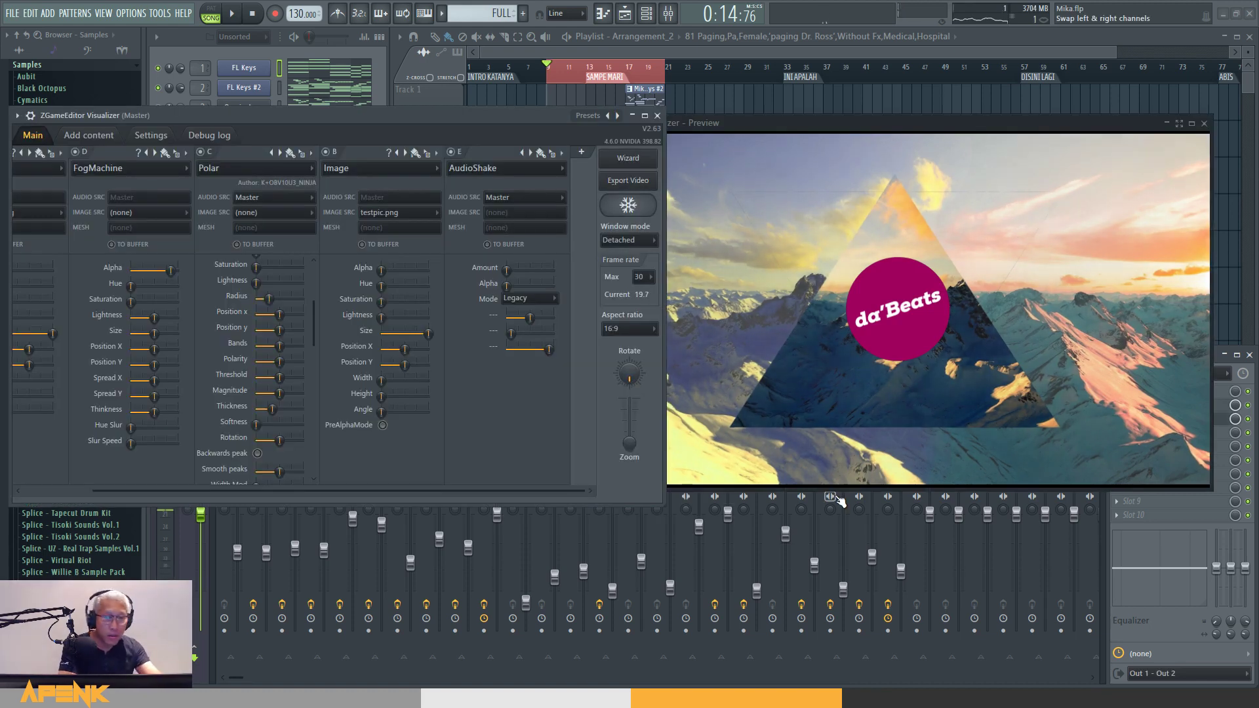
# Step: Play the exported test.mp4 from the Videos folder in full screen to check the rendered video, and leave full screen
pyautogui.click(770, 125)
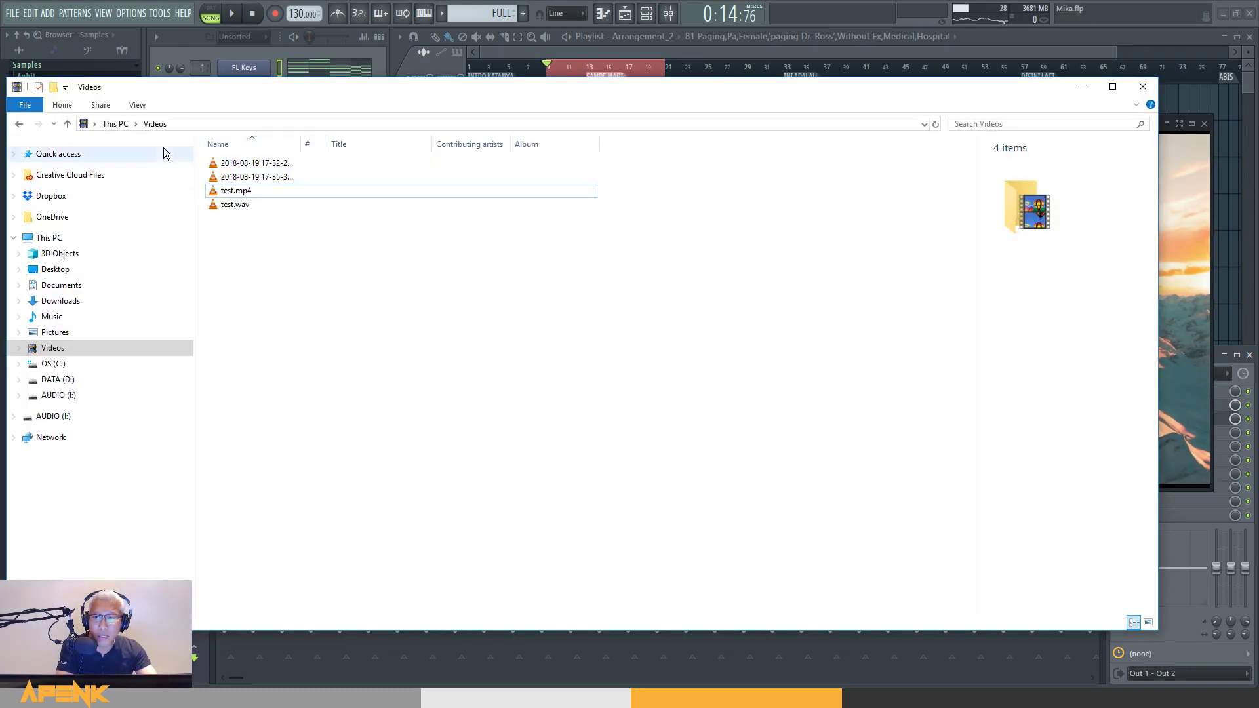
pyautogui.click(240, 192)
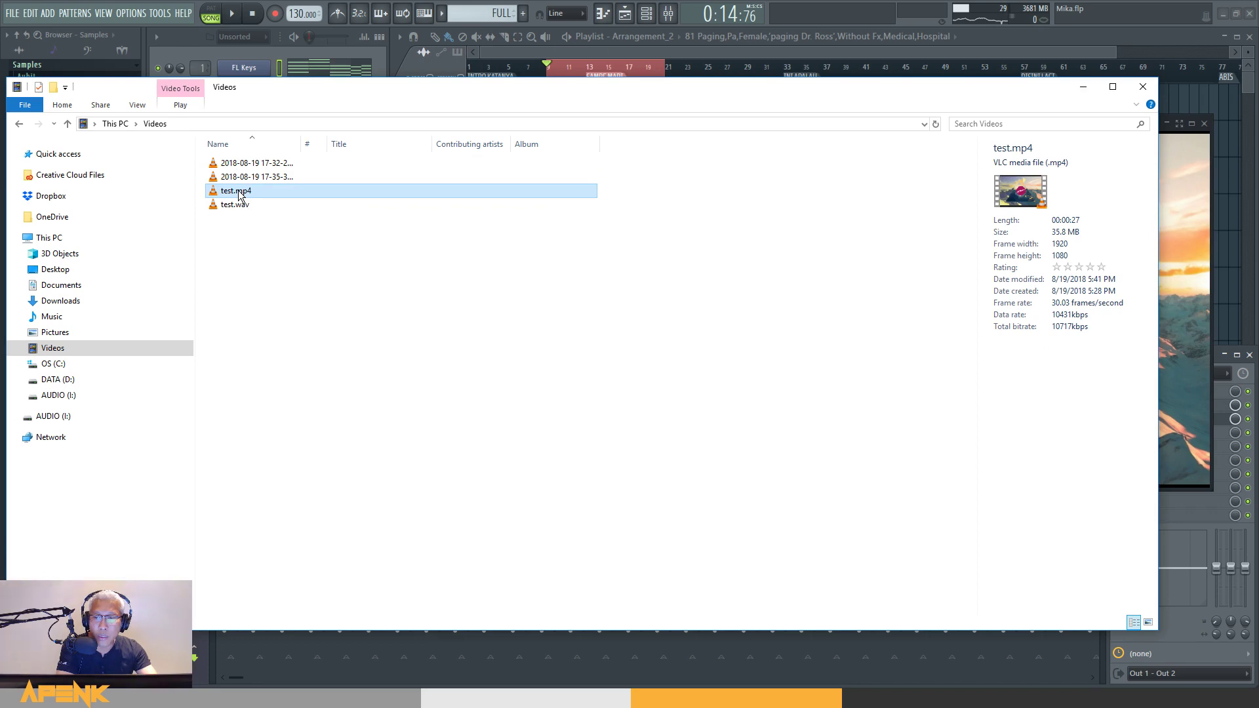
pyautogui.doubleClick(240, 192)
pyautogui.doubleClick(716, 237)
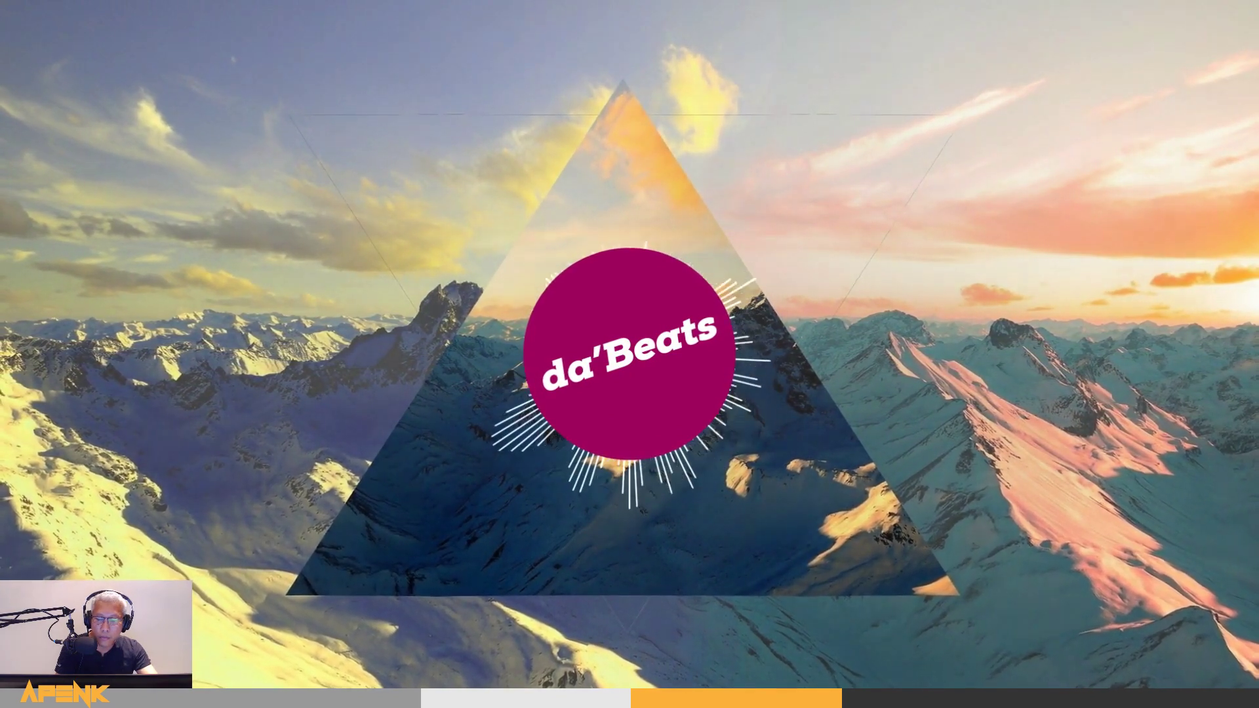
pyautogui.doubleClick(668, 235)
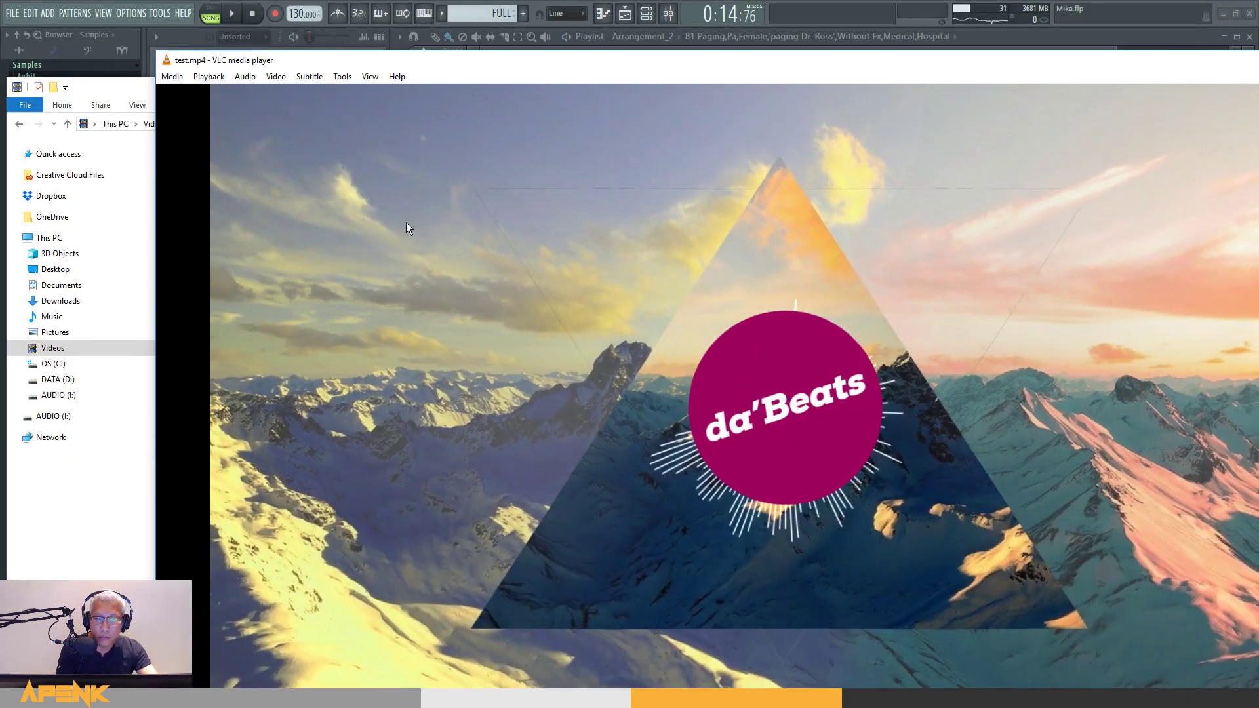
# Step: Quit VLC media player and minimize the Videos folder window to return to the FL Studio project
pyautogui.click(167, 80)
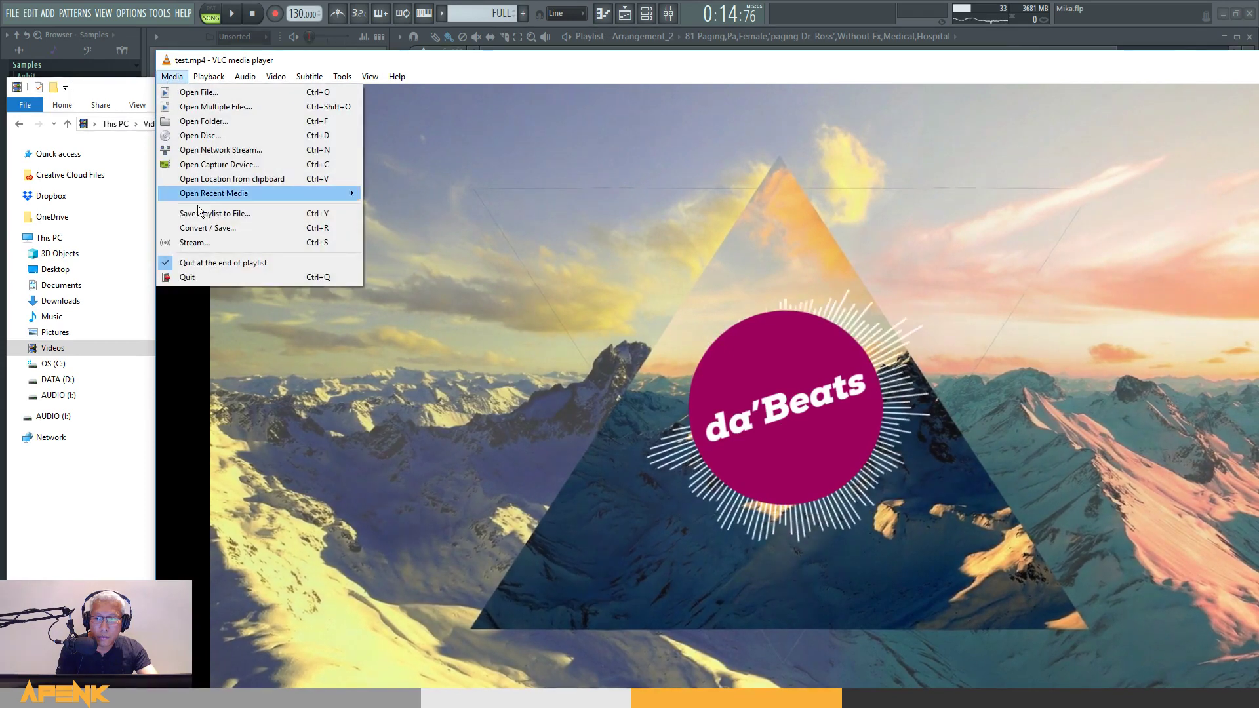
pyautogui.click(199, 277)
pyautogui.click(623, 220)
pyautogui.click(1080, 88)
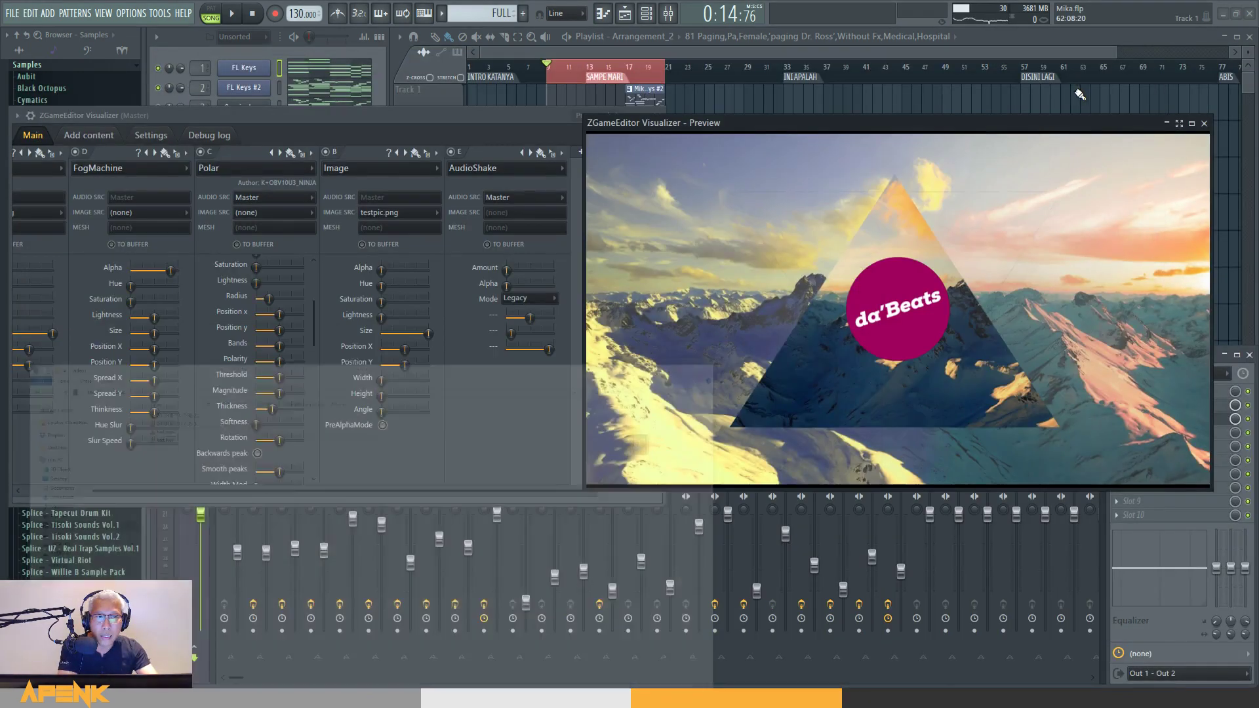
# Step: Close the detached visualizer preview and the ZGameEditor Visualizer plugin window
pyautogui.click(1204, 123)
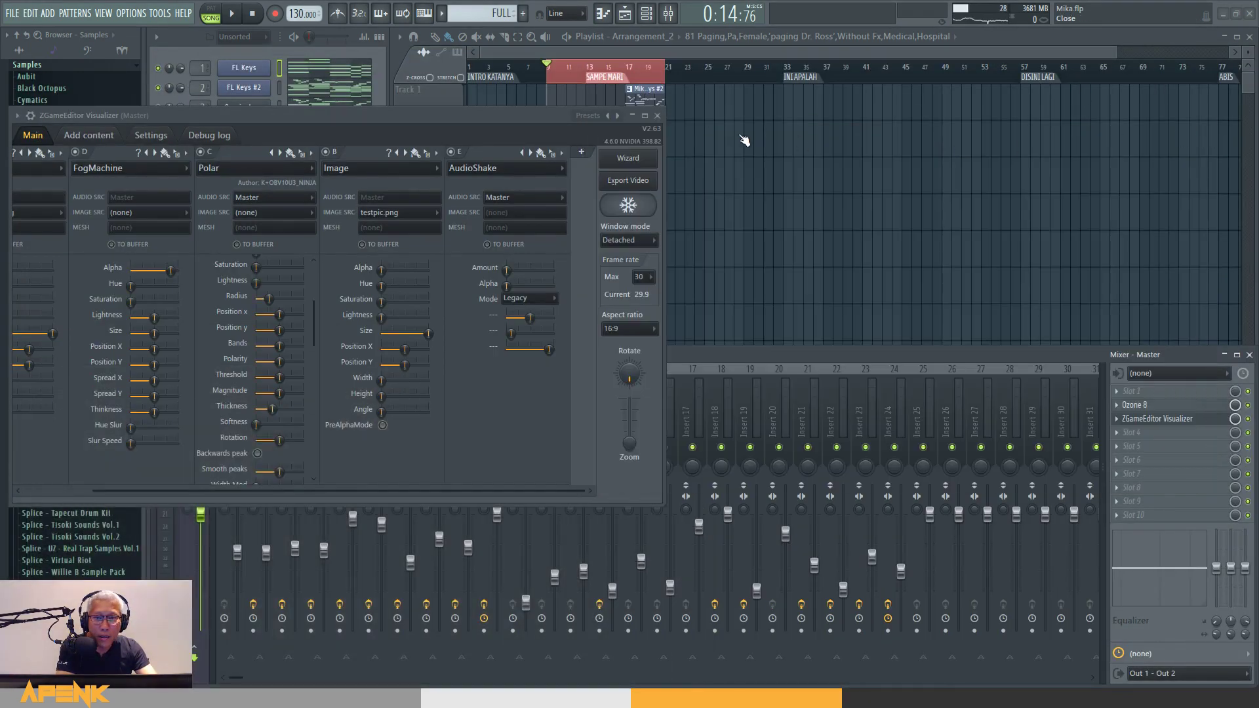
pyautogui.click(658, 116)
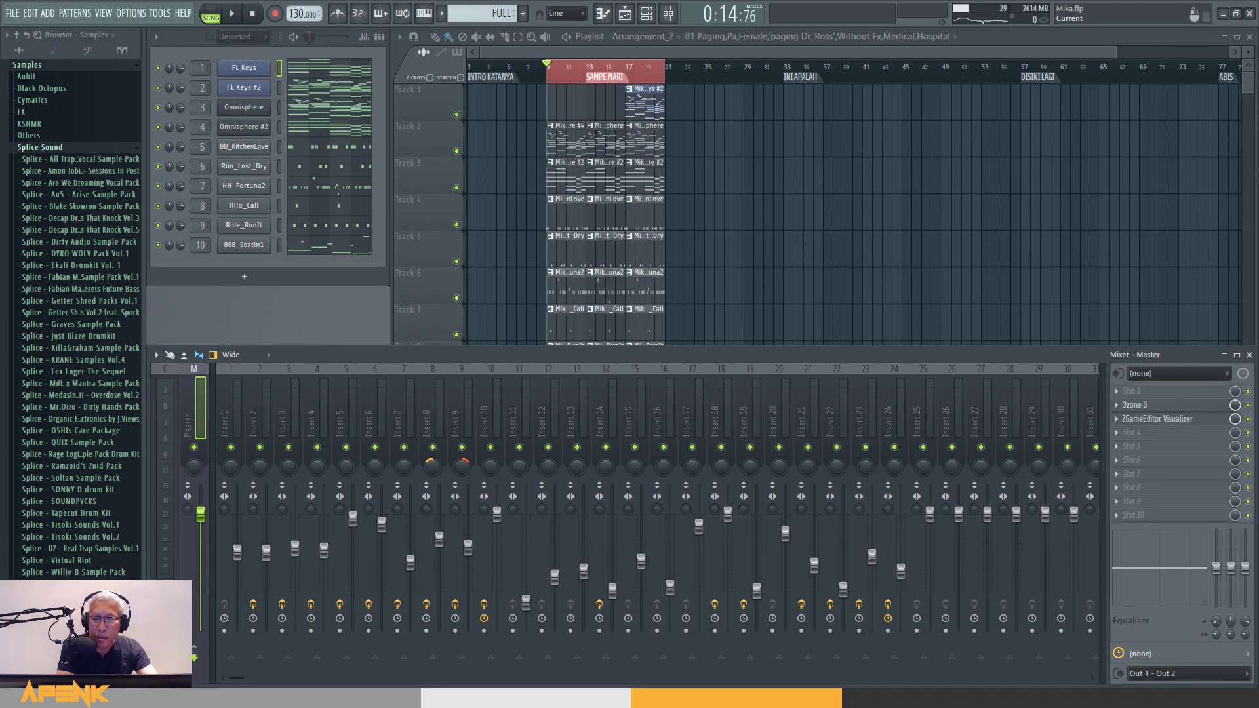
pyautogui.hotkey('alt', 'Tab')
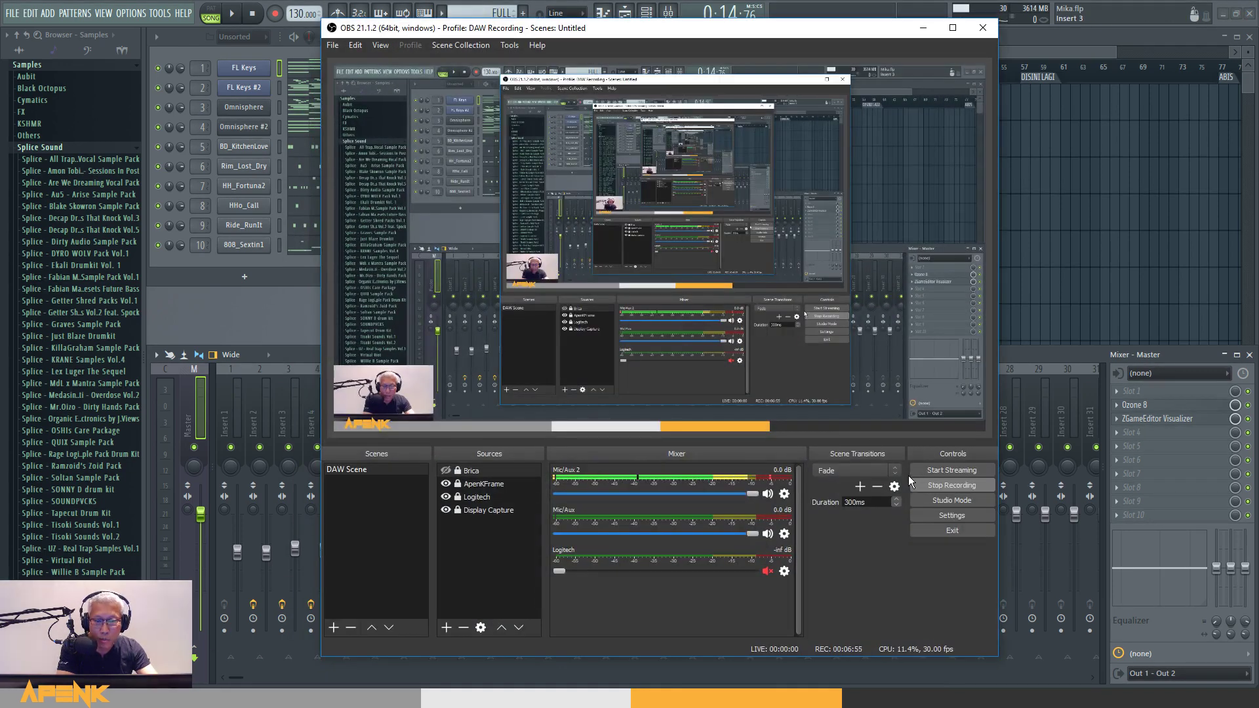